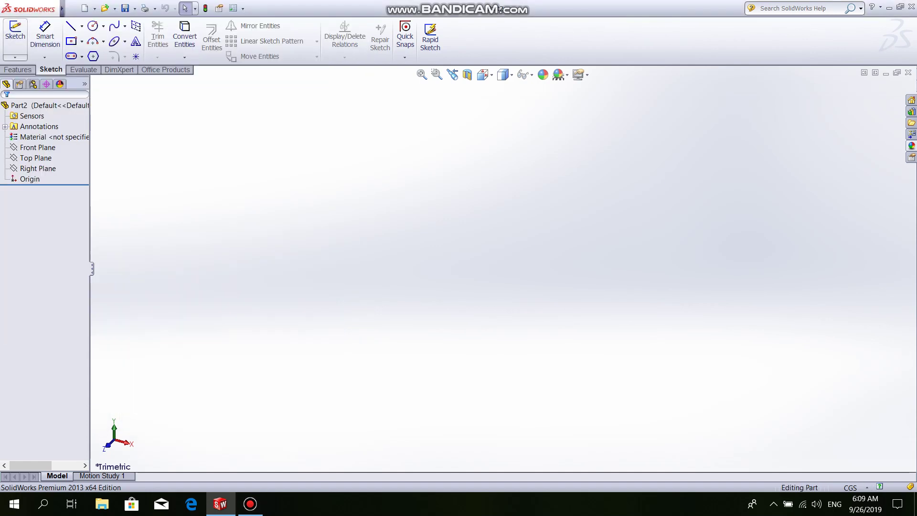
Import the NACA 2412 text-file coordinates as Curve1 using Curve Through XYZ Points.
{"action": "left_click", "coordinate": [18, 69]}
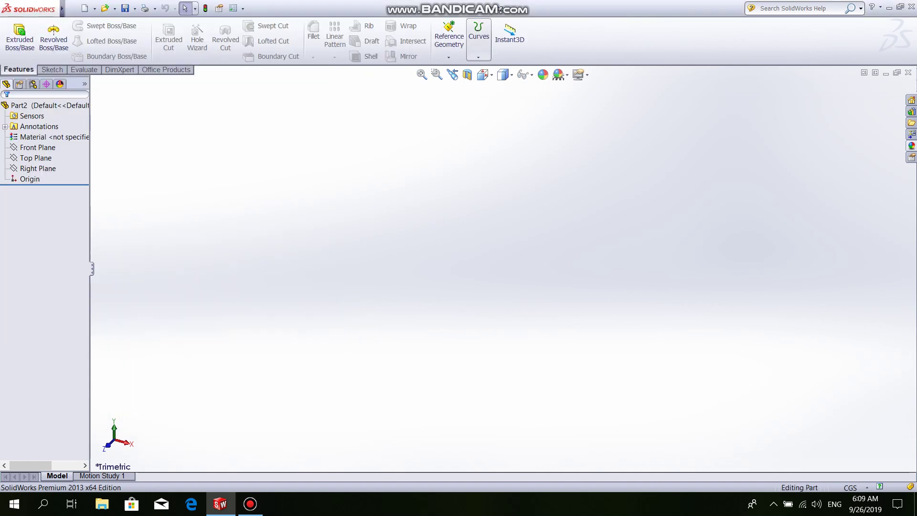
{"action": "left_click", "coordinate": [478, 38]}
{"action": "left_click", "coordinate": [535, 68]}
{"action": "left_click", "coordinate": [268, 85]}
{"action": "left_click", "coordinate": [404, 249]}
{"action": "left_click", "coordinate": [378, 271]}
{"action": "left_click", "coordinate": [224, 93]}
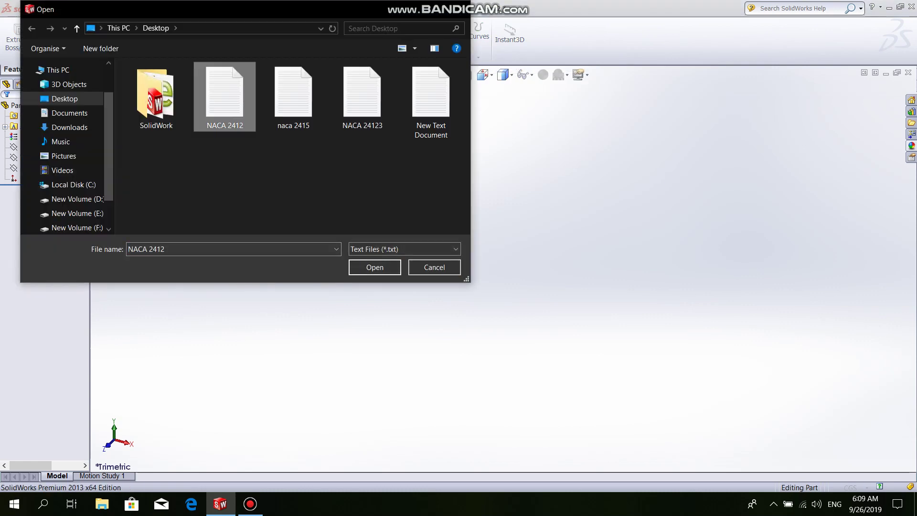
{"action": "left_click", "coordinate": [374, 267]}
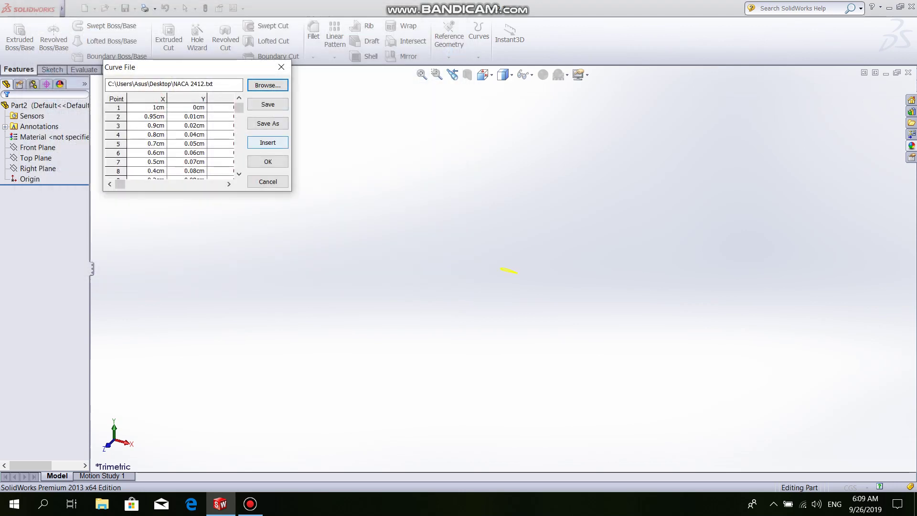
{"action": "left_click", "coordinate": [268, 162]}
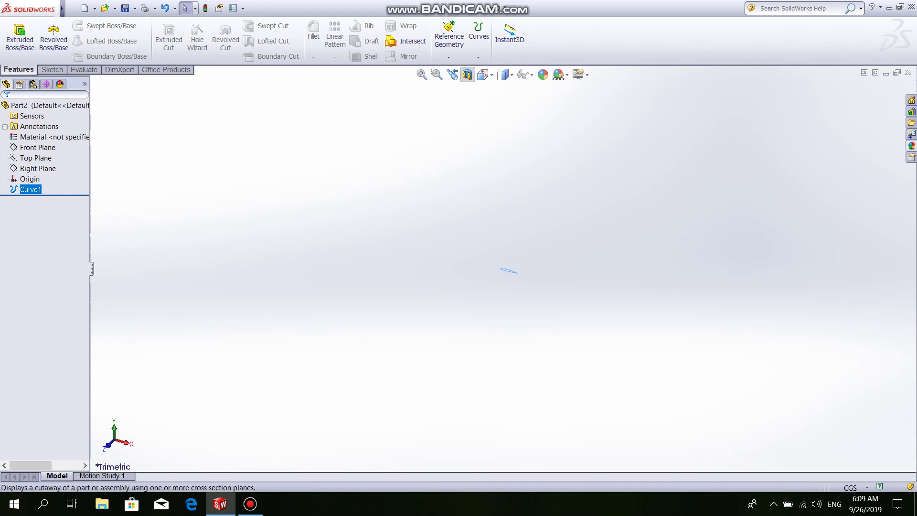
{"action": "left_click", "coordinate": [38, 147]}
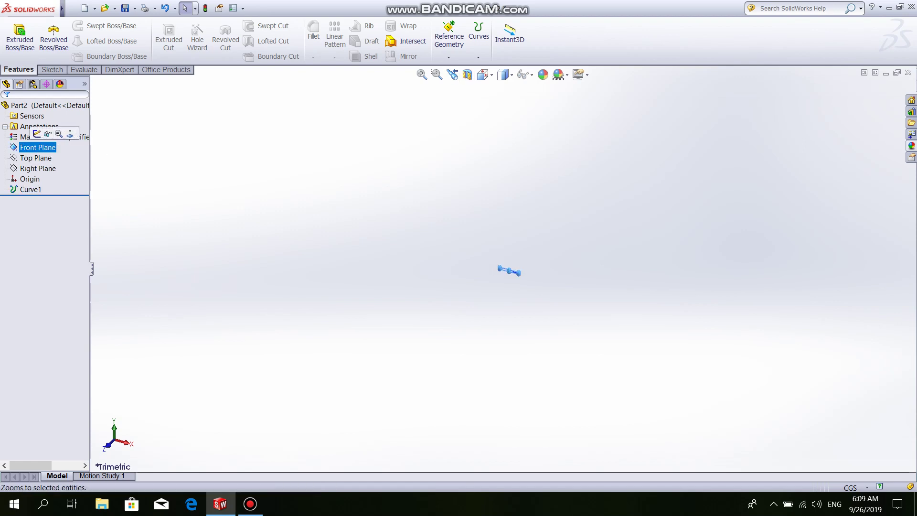
Start a new sketch on the Front Plane and return to the Front view.
{"action": "left_click", "coordinate": [51, 70]}
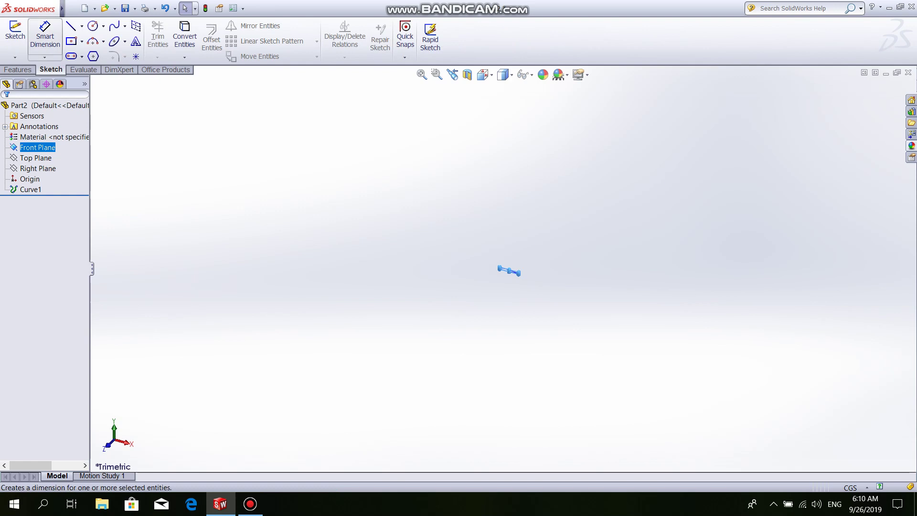
{"action": "left_click", "coordinate": [15, 34]}
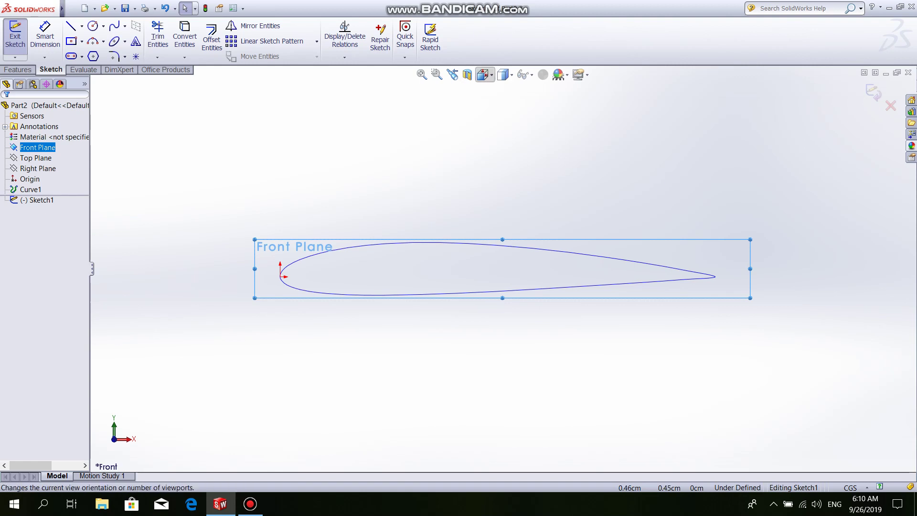
{"action": "left_click", "coordinate": [483, 74]}
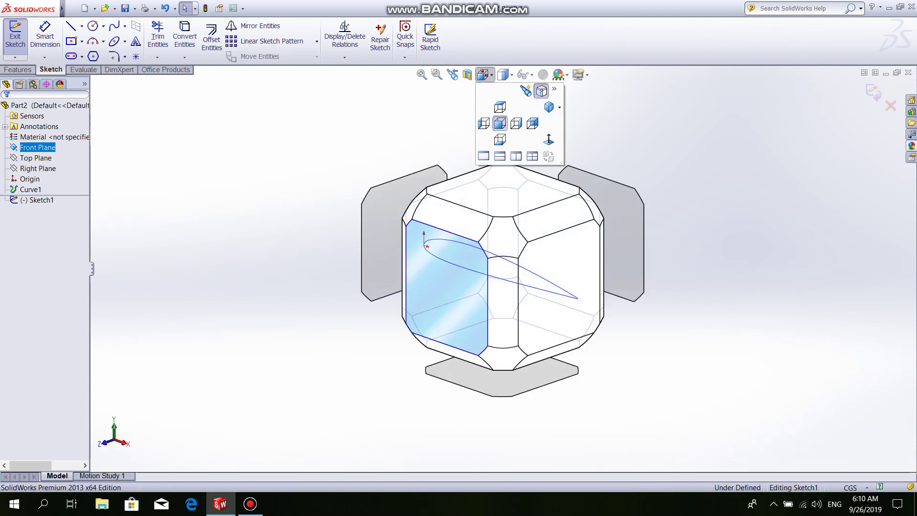
{"action": "left_click", "coordinate": [447, 287]}
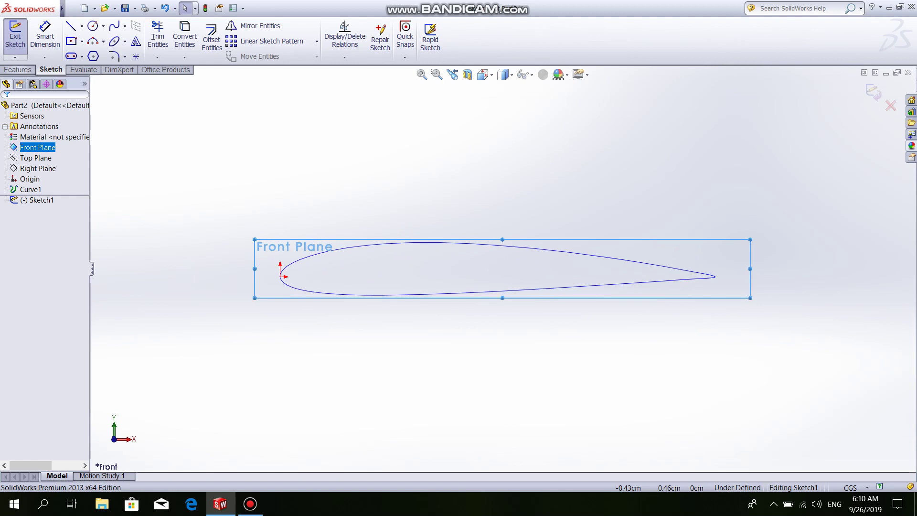
Convert the imported airfoil curve into sketch geometry with Convert Entities.
{"action": "left_click", "coordinate": [185, 36]}
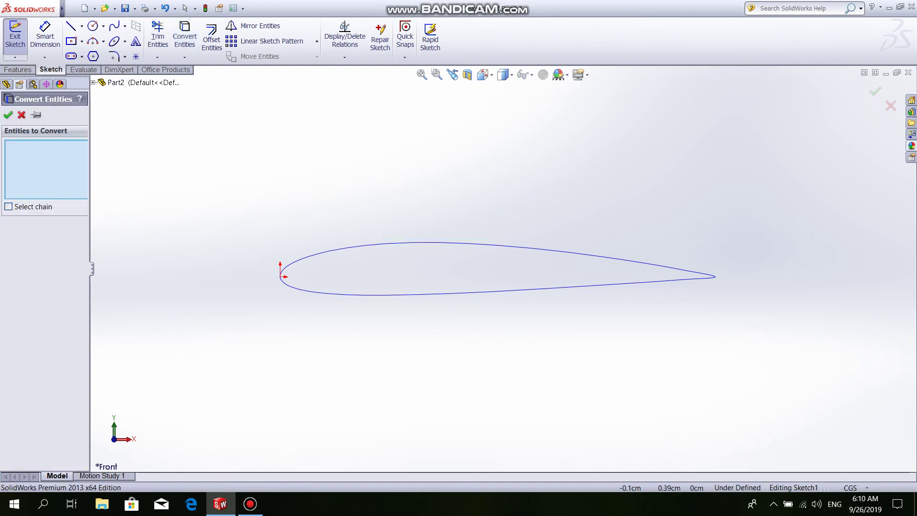
{"action": "left_click", "coordinate": [664, 268]}
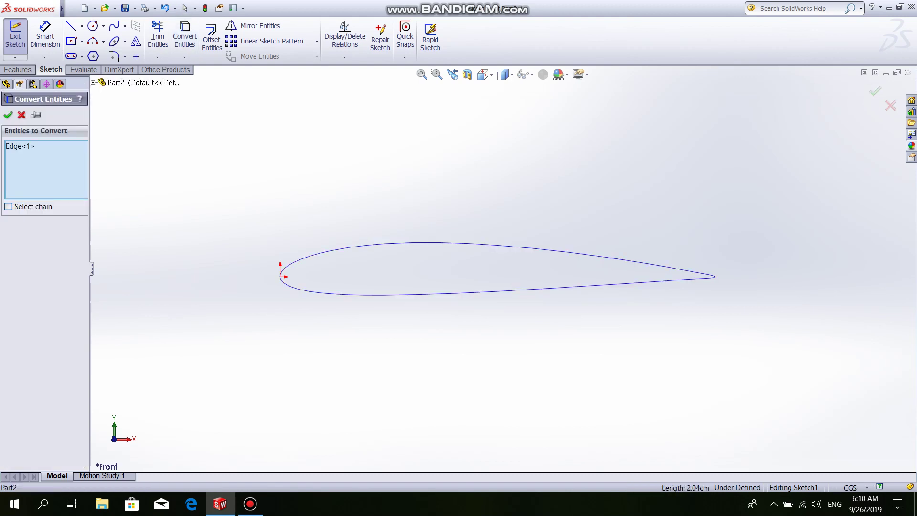
{"action": "left_click", "coordinate": [8, 115]}
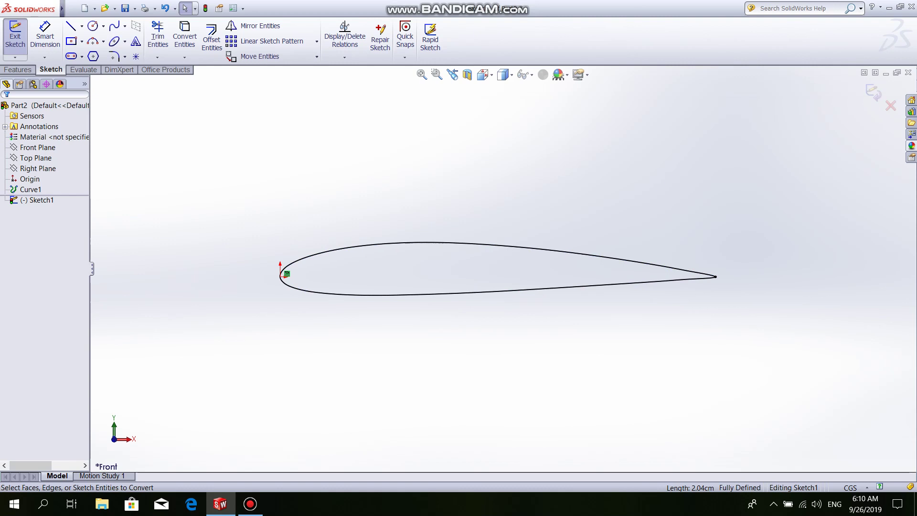
{"action": "left_click", "coordinate": [82, 26]}
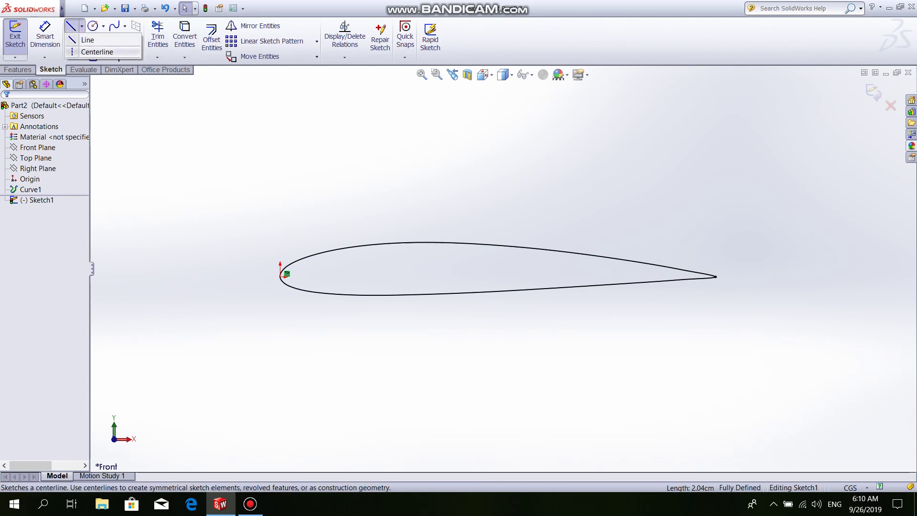
Draw a construction centerline chord from the airfoil's leading edge to its trailing edge.
{"action": "left_click", "coordinate": [97, 51]}
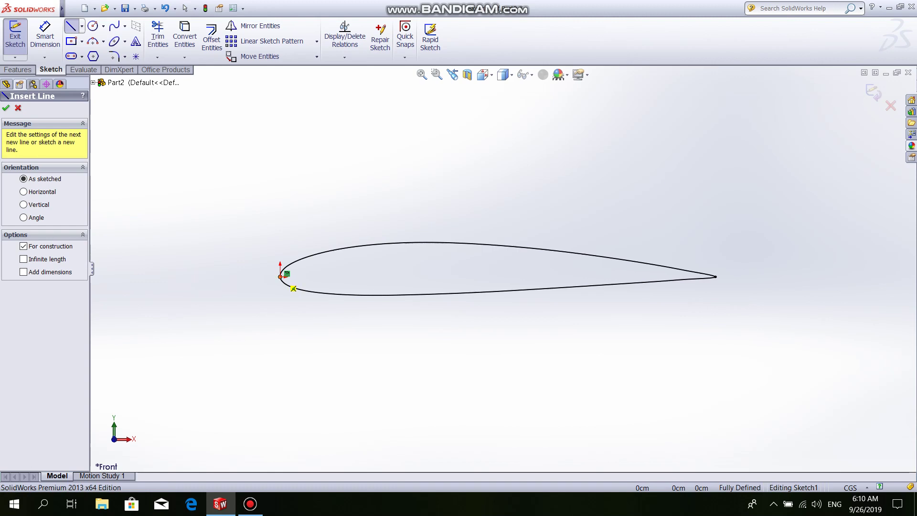
{"action": "left_click", "coordinate": [287, 274]}
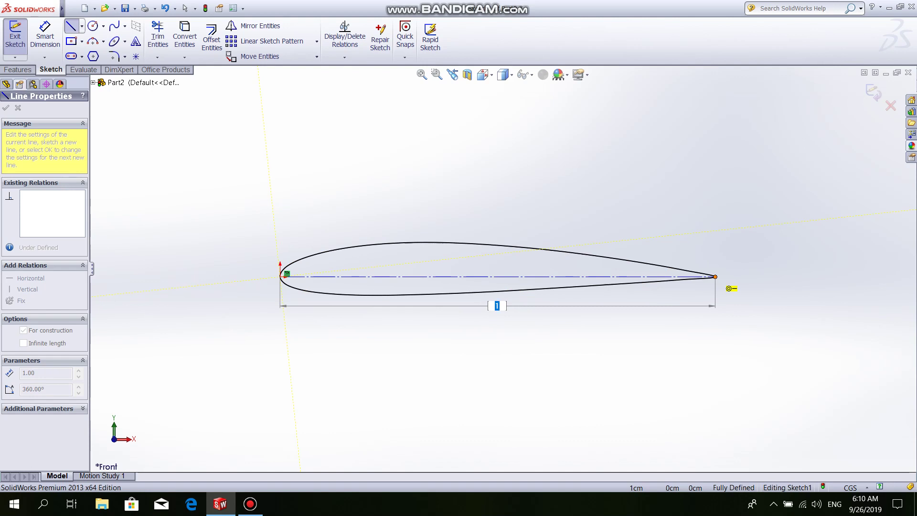
{"action": "left_click", "coordinate": [715, 277]}
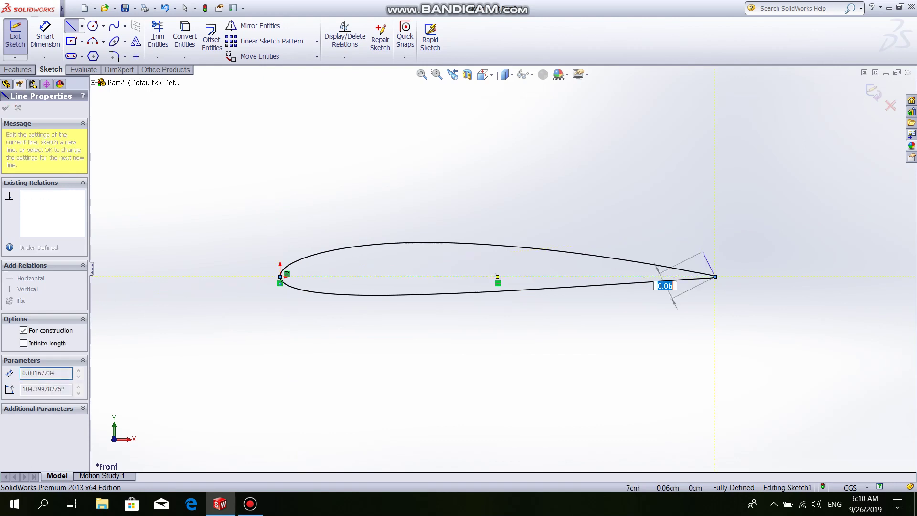
{"action": "right_click", "coordinate": [700, 178]}
{"action": "left_click", "coordinate": [728, 187]}
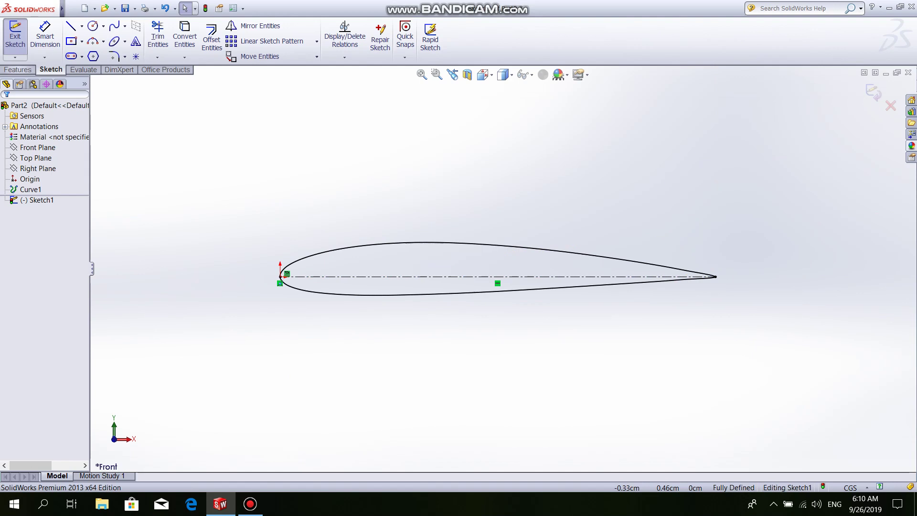
{"action": "left_click", "coordinate": [18, 70]}
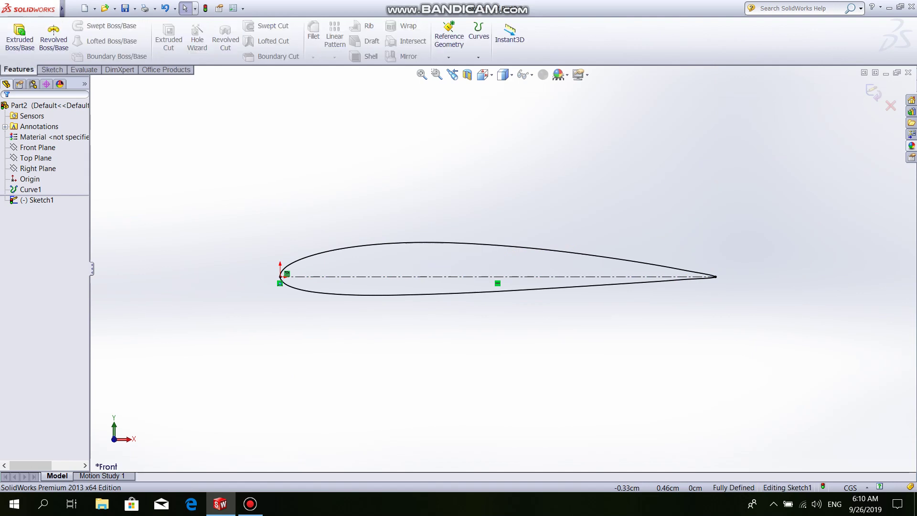
{"action": "left_click", "coordinate": [449, 40]}
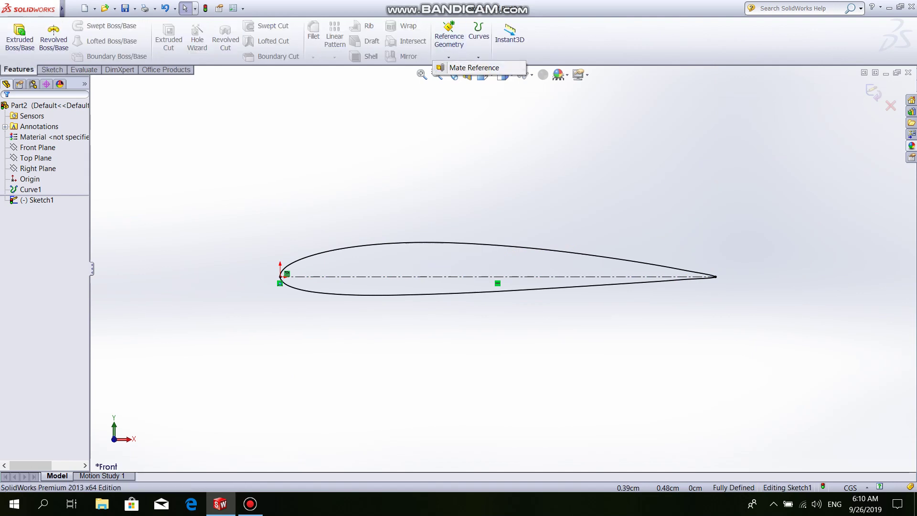
Close the finished Front Plane airfoil sketch.
{"action": "key", "text": "Escape"}
{"action": "left_click", "coordinate": [51, 69]}
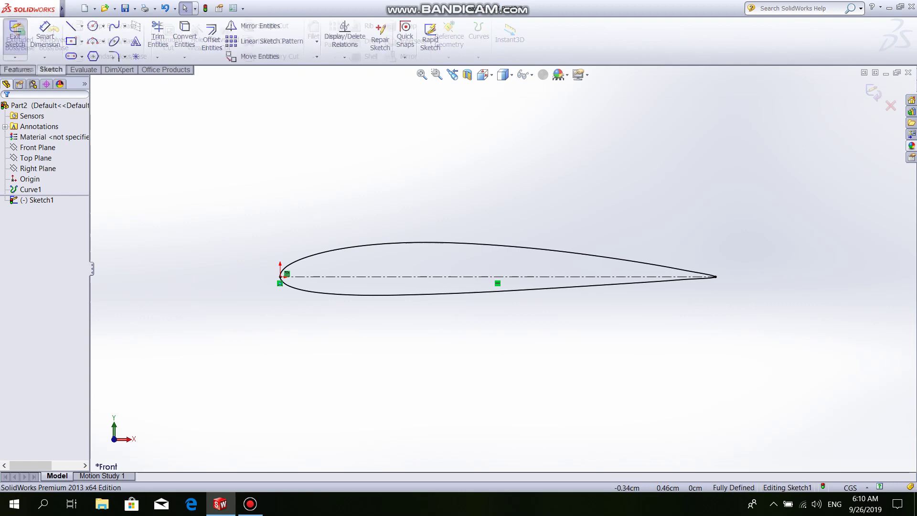
{"action": "left_click", "coordinate": [15, 33]}
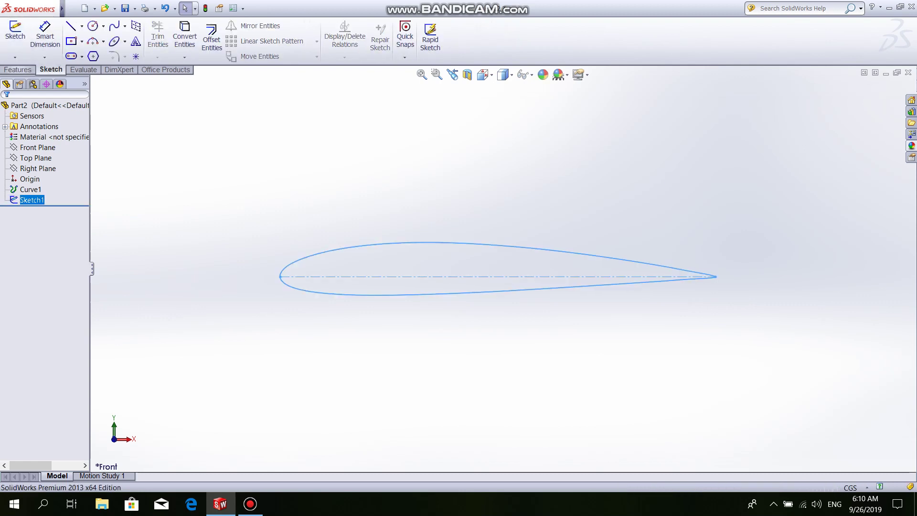
Create Plane1 offset 1.00 cm from the Front Plane, flipped, and open a sketch on it.
{"action": "left_click", "coordinate": [18, 70]}
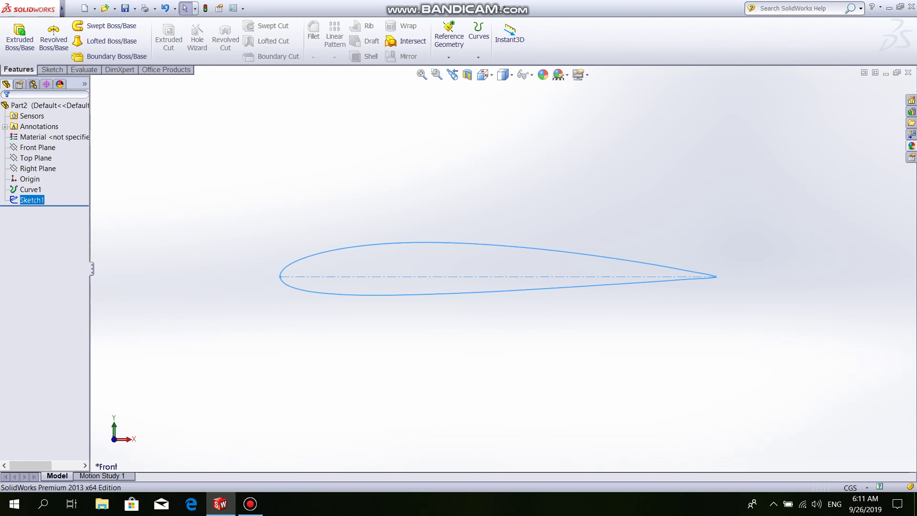
{"action": "left_click", "coordinate": [448, 56]}
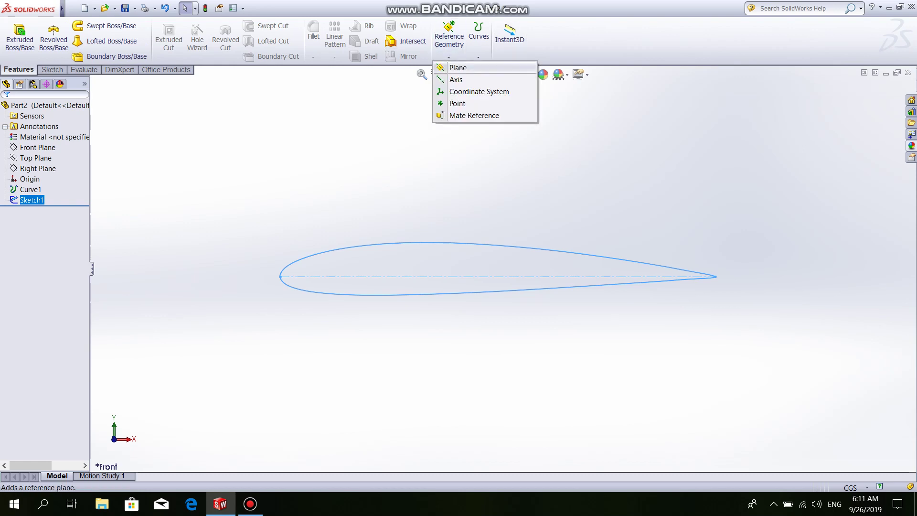
{"action": "left_click", "coordinate": [457, 67]}
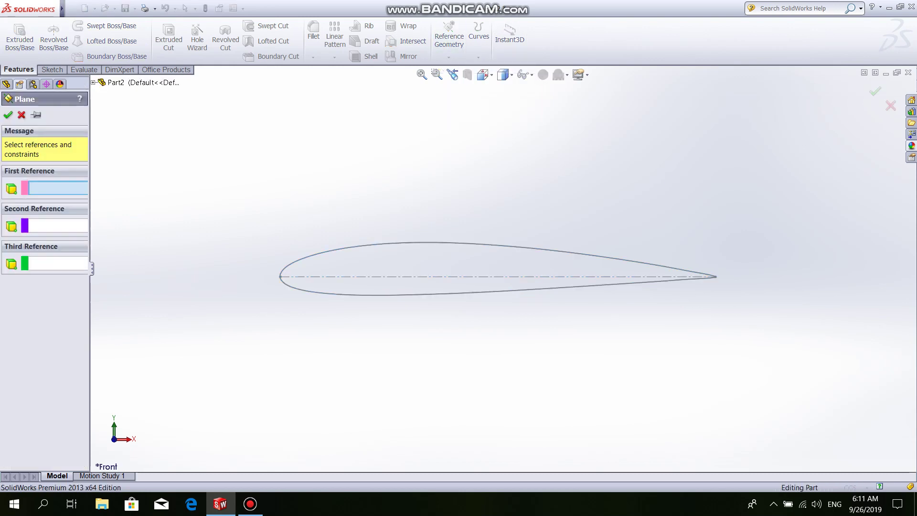
{"action": "left_click", "coordinate": [93, 82]}
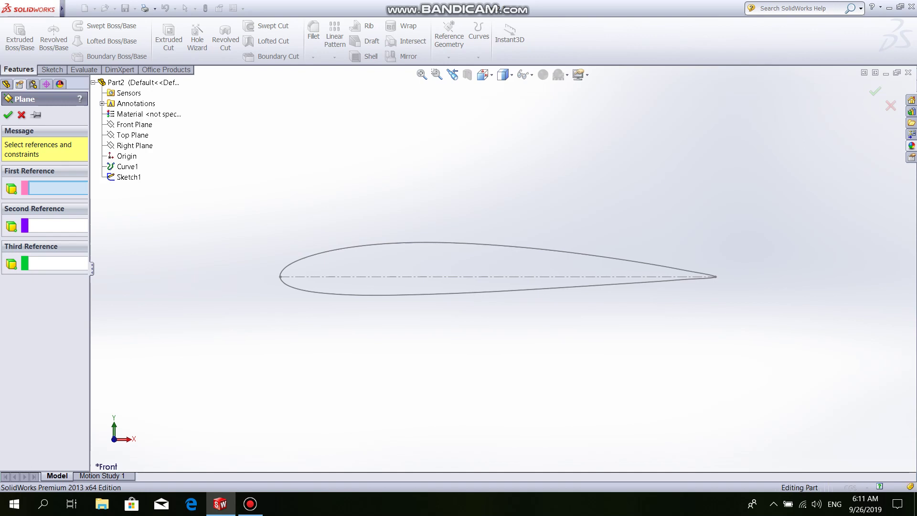
{"action": "left_click", "coordinate": [134, 124]}
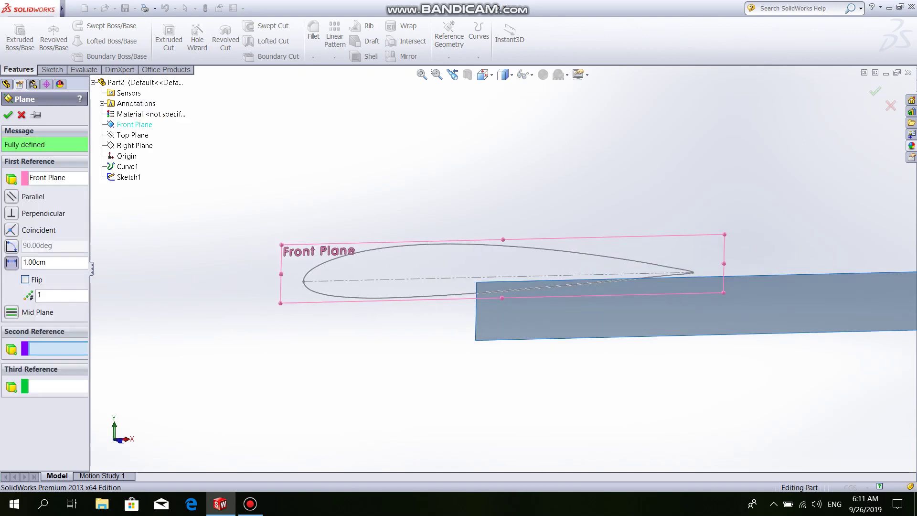
{"action": "left_click", "coordinate": [24, 279]}
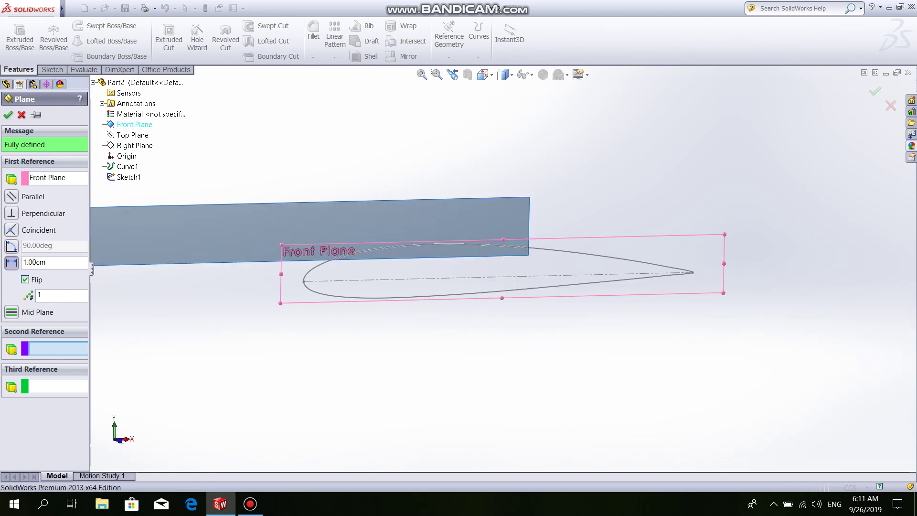
{"action": "left_click", "coordinate": [8, 115]}
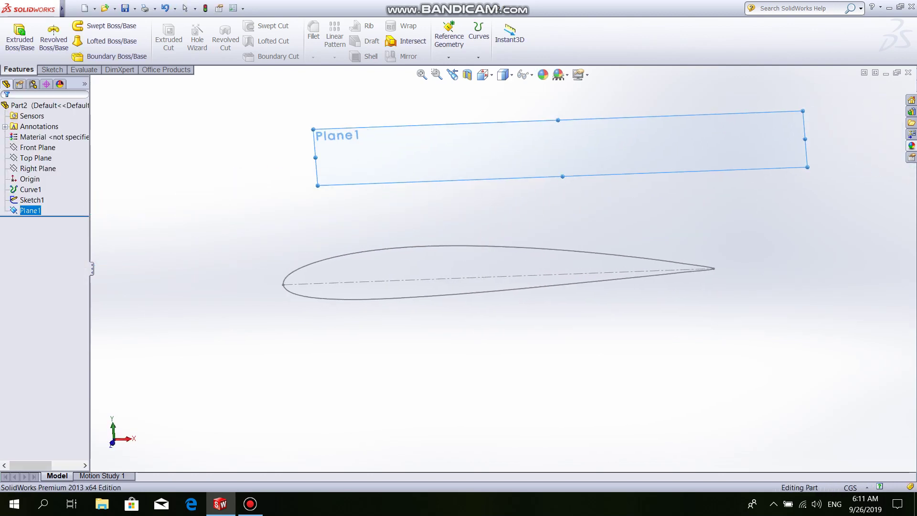
{"action": "left_click", "coordinate": [348, 162]}
{"action": "left_click", "coordinate": [389, 122]}
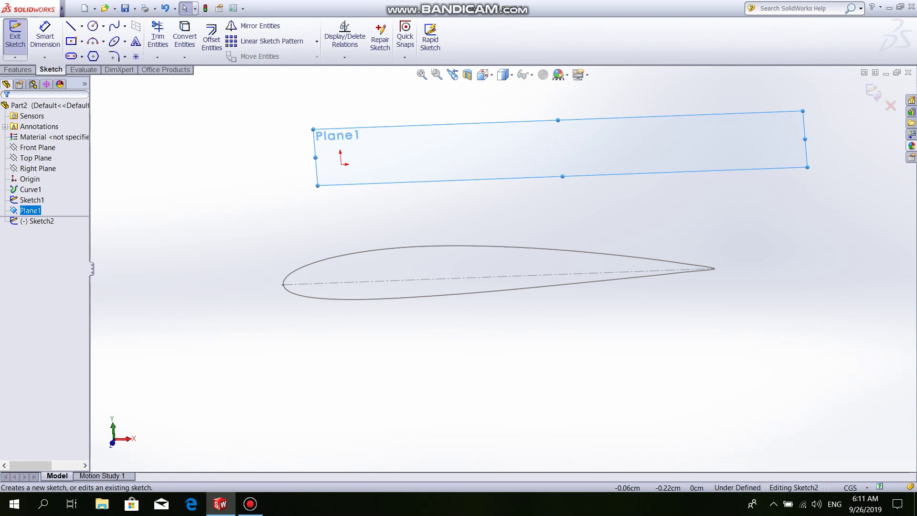
Copy the full-size airfoil spline onto Plane1 with its leading edge at the origin.
{"action": "left_click", "coordinate": [363, 252]}
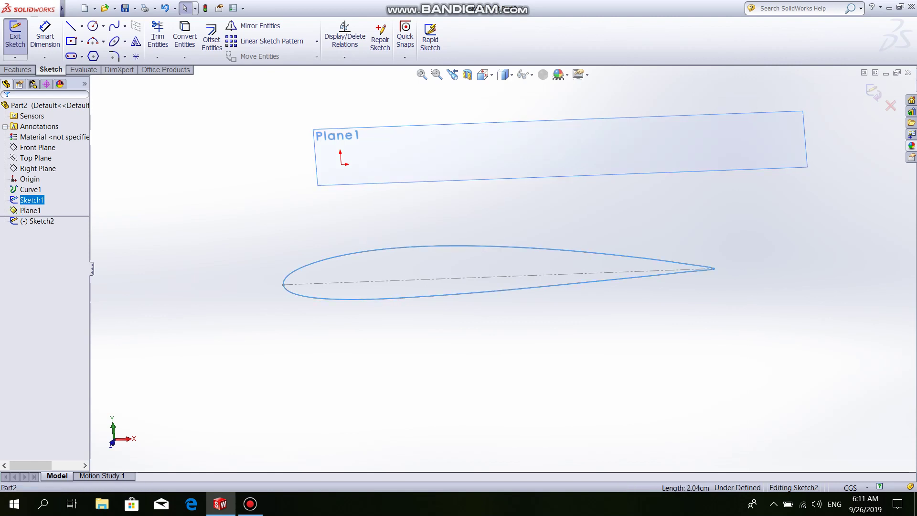
{"action": "left_click", "coordinate": [487, 122]}
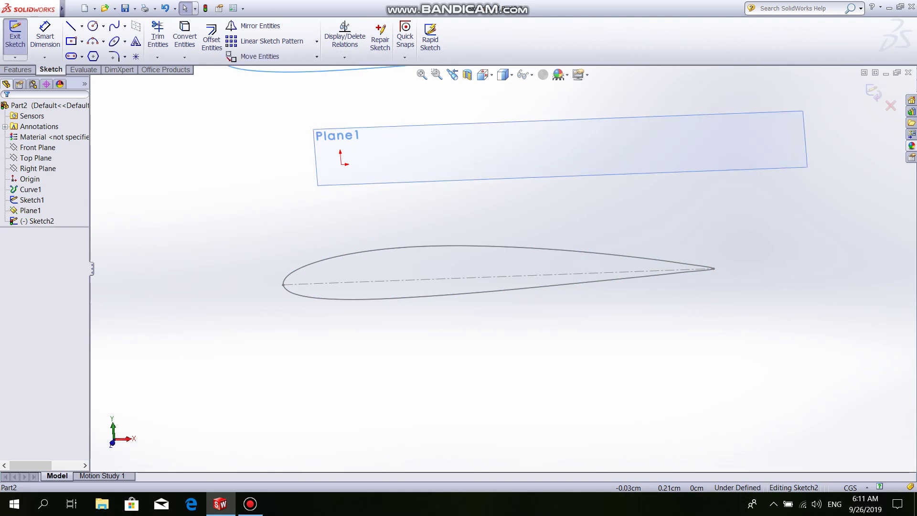
{"action": "left_click_drag", "start_coordinate": [329, 72], "coordinate": [432, 155]}
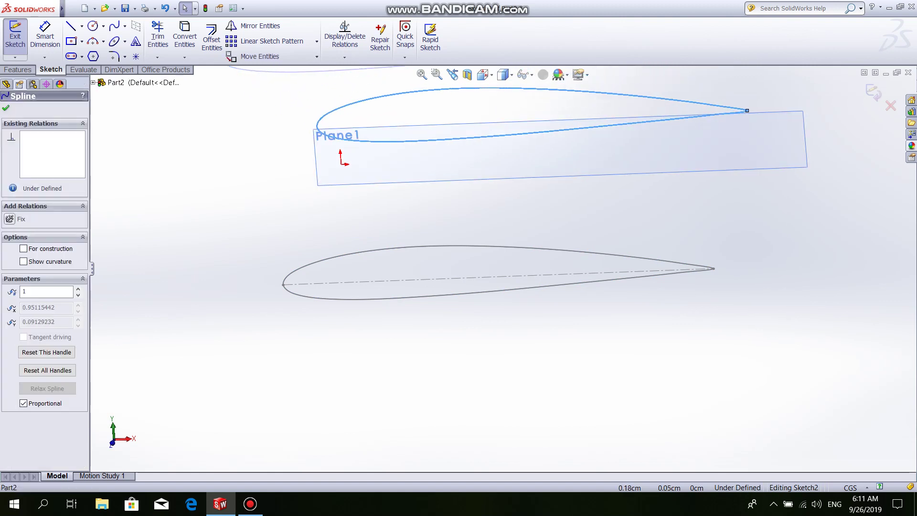
{"action": "left_click_drag", "start_coordinate": [761, 125], "coordinate": [772, 148]}
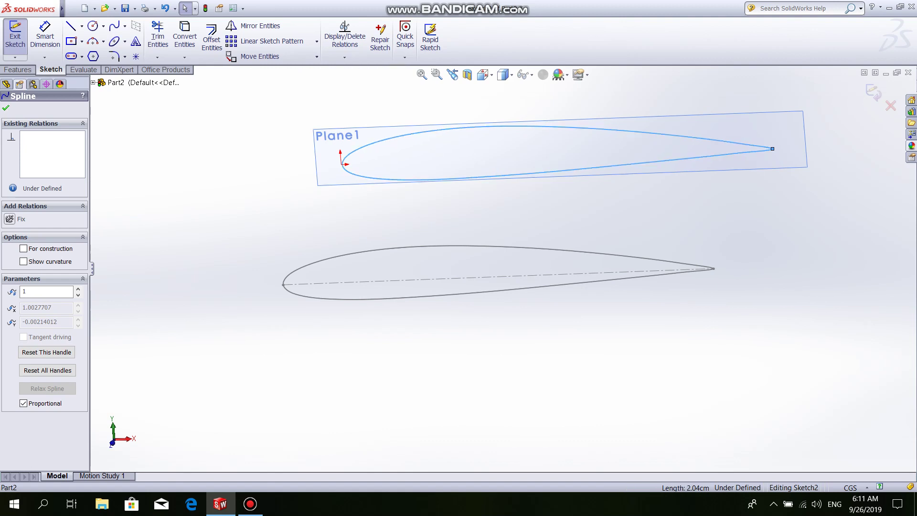
{"action": "key", "text": "Escape"}
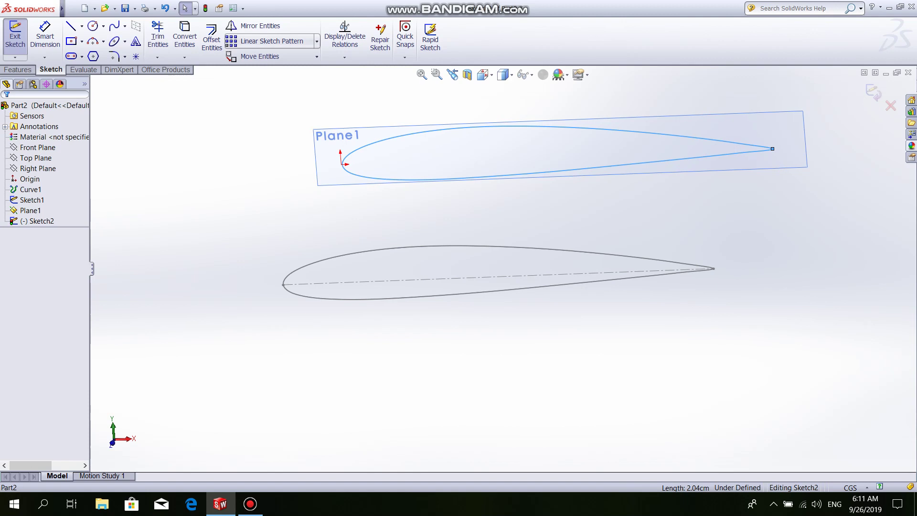
Scale the Plane1 airfoil spline by 0.5 about the origin at its leading edge.
{"action": "left_click", "coordinate": [317, 56]}
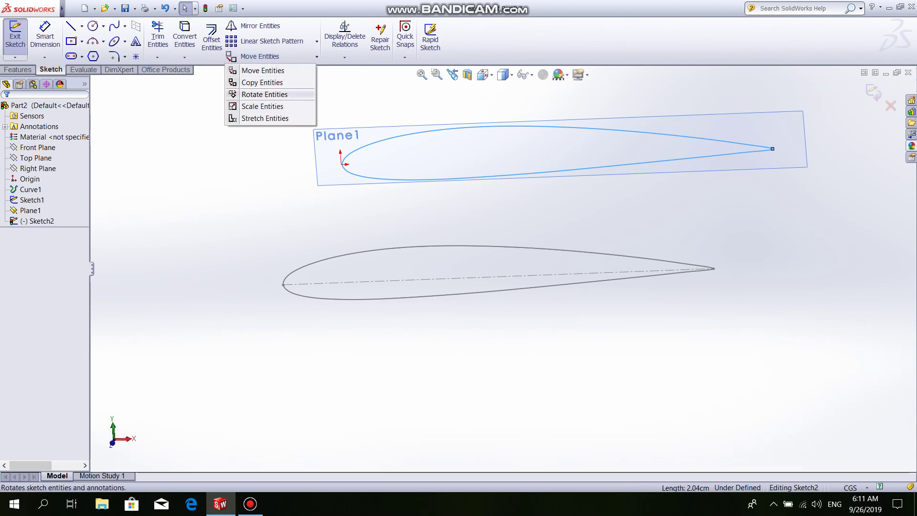
{"action": "left_click", "coordinate": [262, 106]}
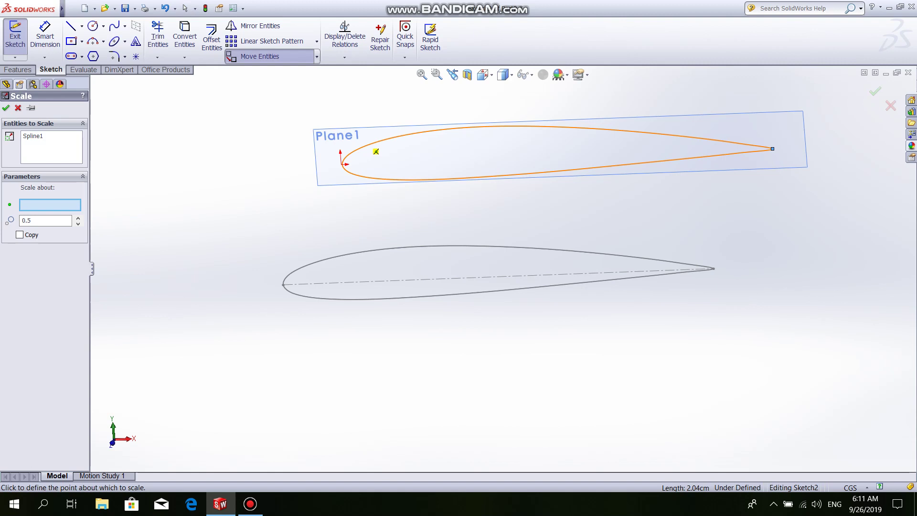
{"action": "left_click", "coordinate": [367, 145]}
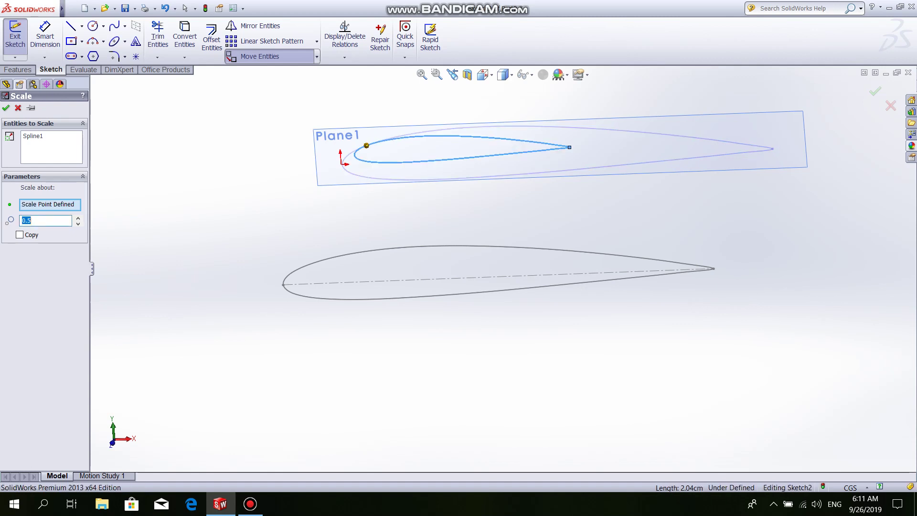
{"action": "left_click", "coordinate": [364, 167]}
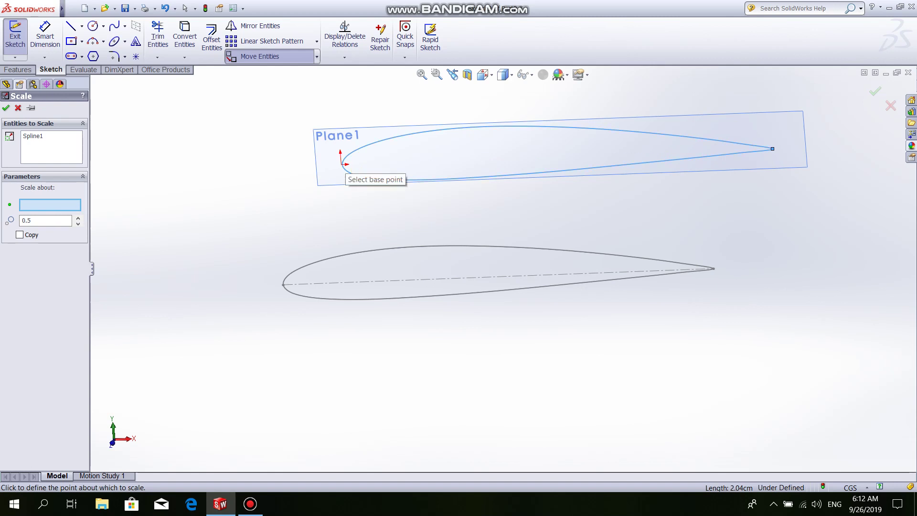
{"action": "left_click", "coordinate": [261, 158]}
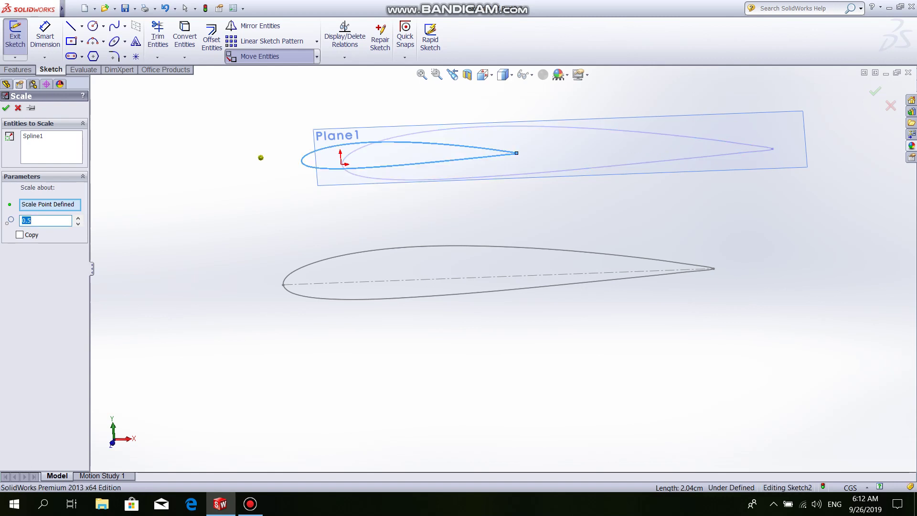
{"action": "key", "text": "Return"}
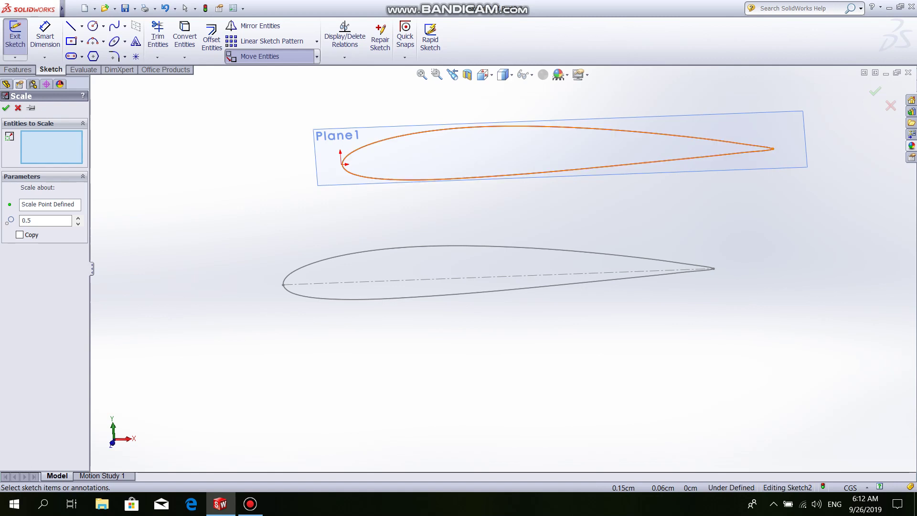
{"action": "left_click", "coordinate": [769, 149]}
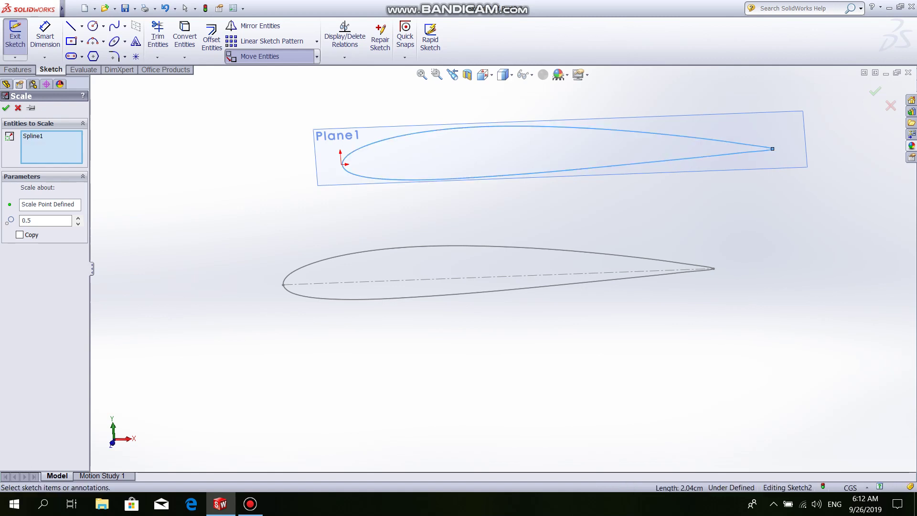
{"action": "key", "text": "Tab"}
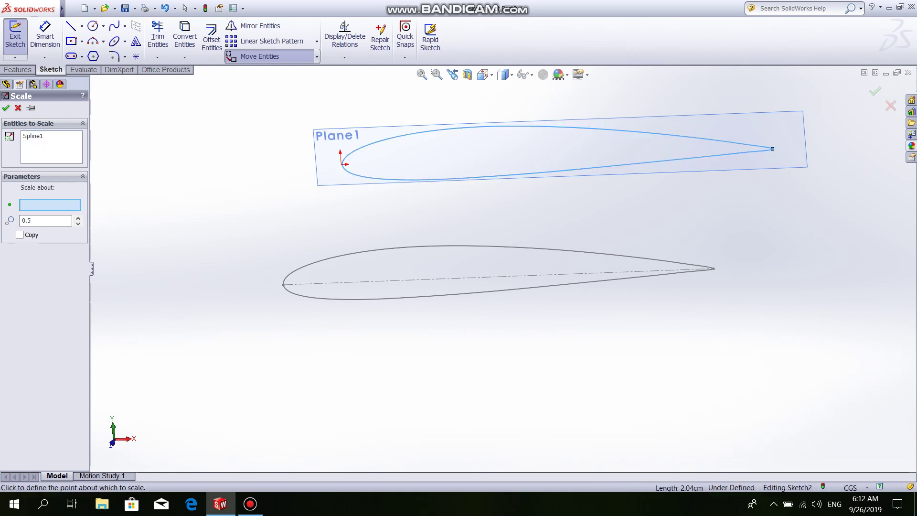
{"action": "left_click", "coordinate": [342, 165]}
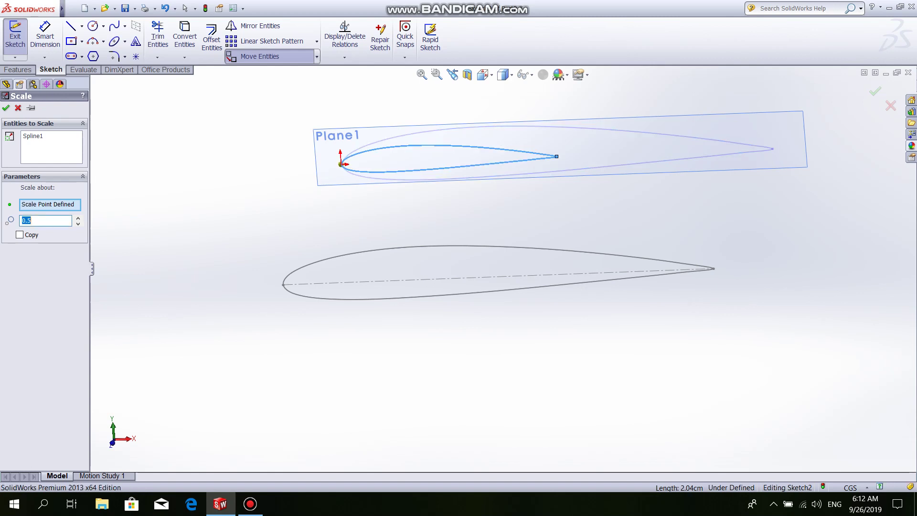
{"action": "key", "text": "Return"}
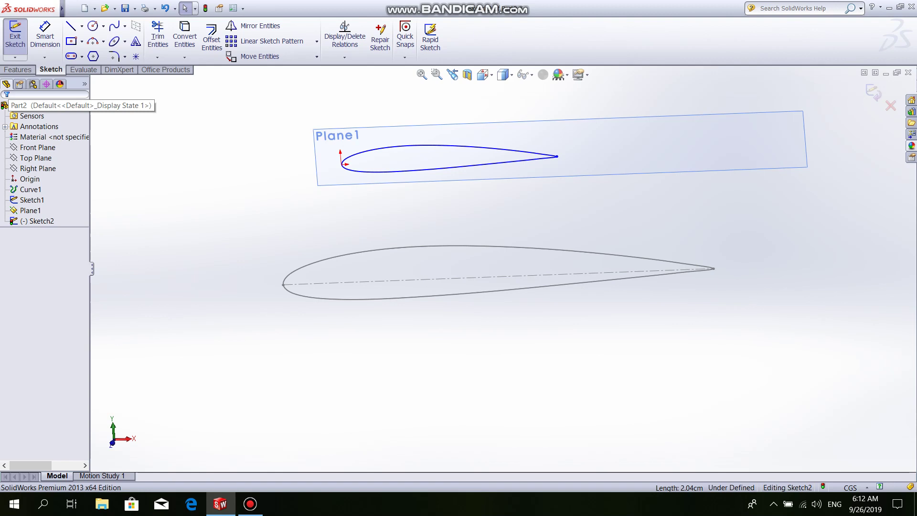
Add a construction chord centerline across the half-size airfoil and exit Sketch2.
{"action": "left_click", "coordinate": [15, 37]}
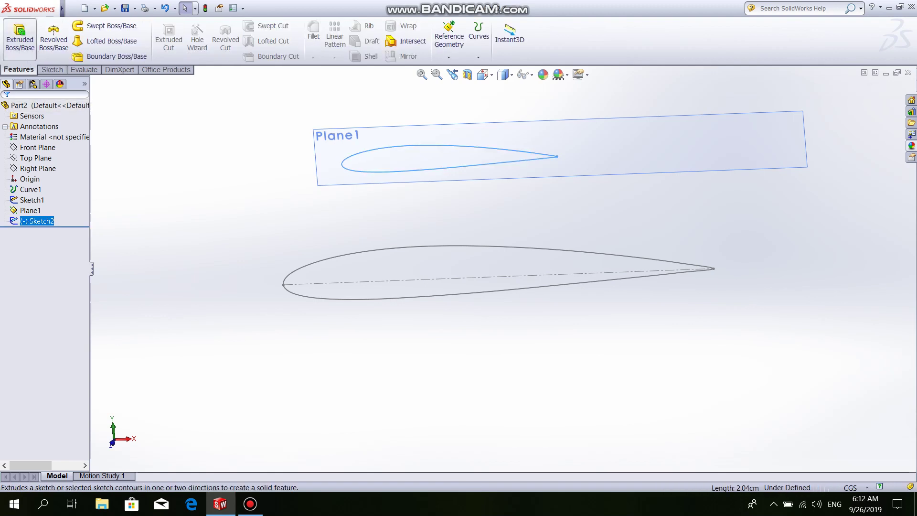
{"action": "left_click", "coordinate": [52, 69]}
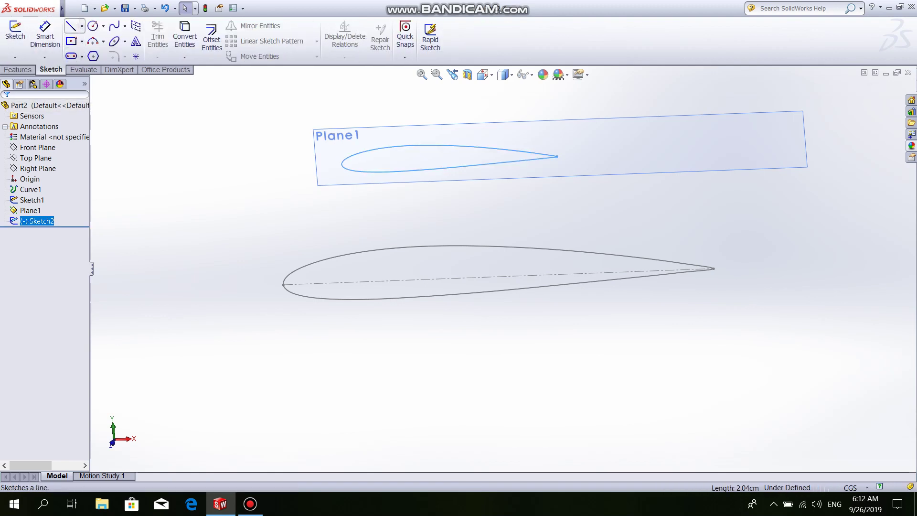
{"action": "left_click", "coordinate": [82, 26]}
{"action": "left_click", "coordinate": [98, 53]}
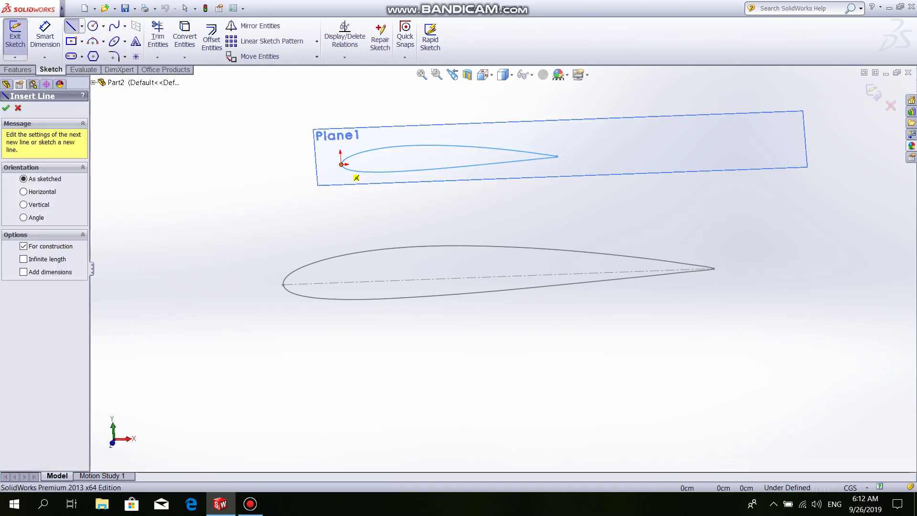
{"action": "left_click", "coordinate": [342, 164]}
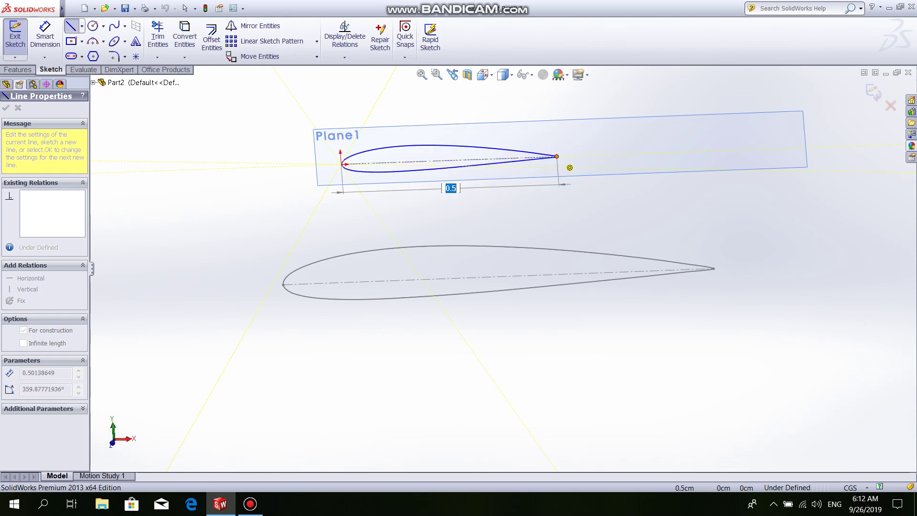
{"action": "left_click", "coordinate": [557, 157]}
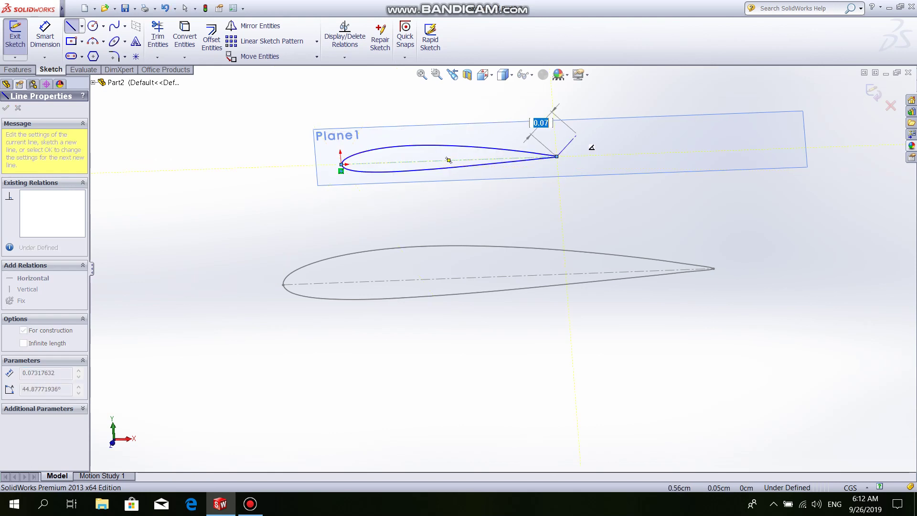
{"action": "right_click", "coordinate": [563, 126]}
{"action": "left_click", "coordinate": [604, 142]}
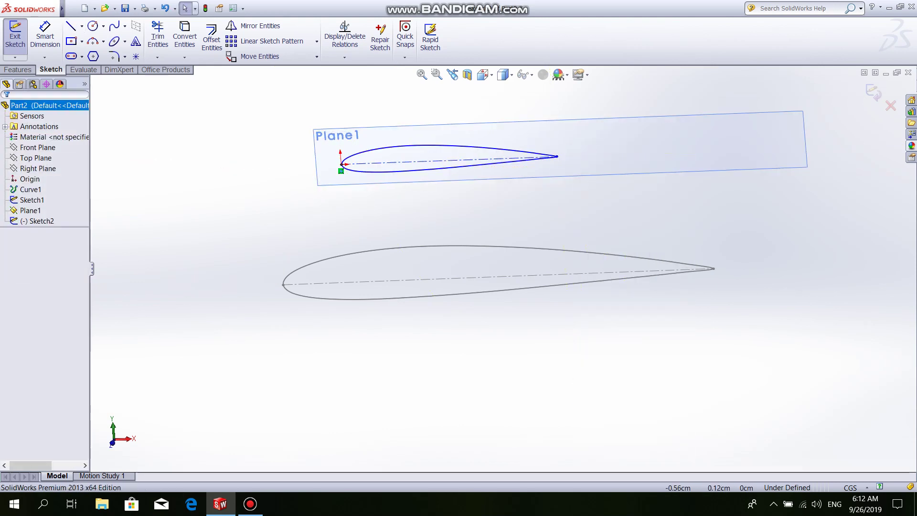
{"action": "left_click", "coordinate": [15, 38]}
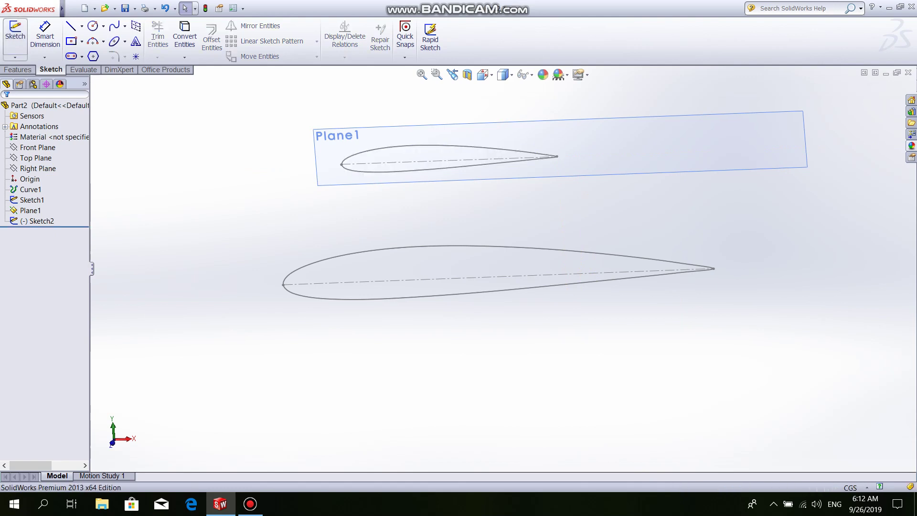
Start a sketch on the Top Plane, then tilt the view to show both airfoils.
{"action": "left_click", "coordinate": [35, 158]}
{"action": "left_click", "coordinate": [83, 145]}
{"action": "left_click", "coordinate": [15, 36]}
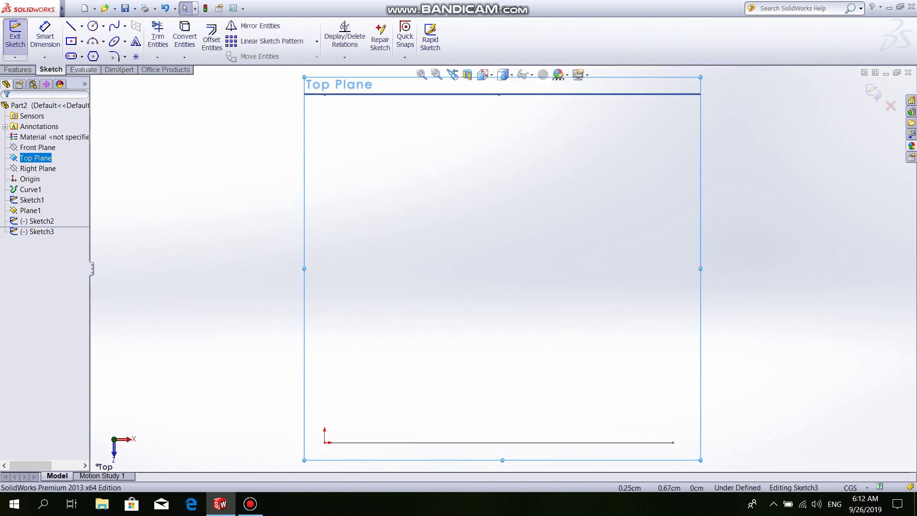
{"action": "mouse_move", "coordinate": [502, 267]}
{"action": "middle_mouse_down"}
{"action": "mouse_move", "coordinate": [502, 286]}
{"action": "mouse_move", "coordinate": [328, 113]}
{"action": "middle_mouse_up"}
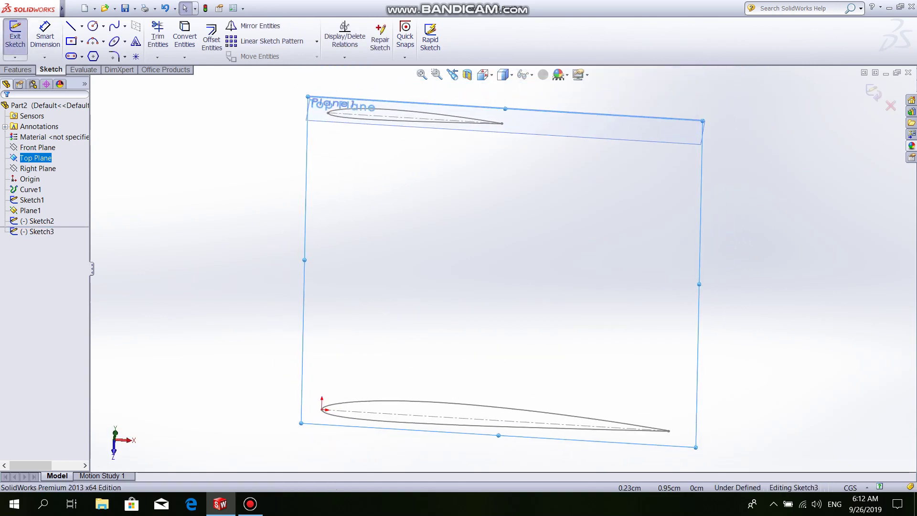
Draw a line joining the leading edges of the full-size and half-size airfoils.
{"action": "left_click", "coordinate": [71, 26]}
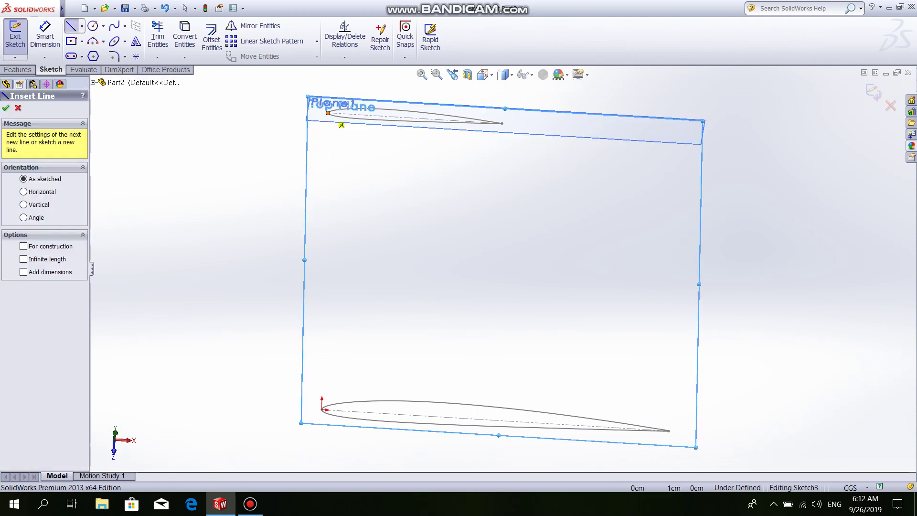
{"action": "left_click", "coordinate": [328, 114]}
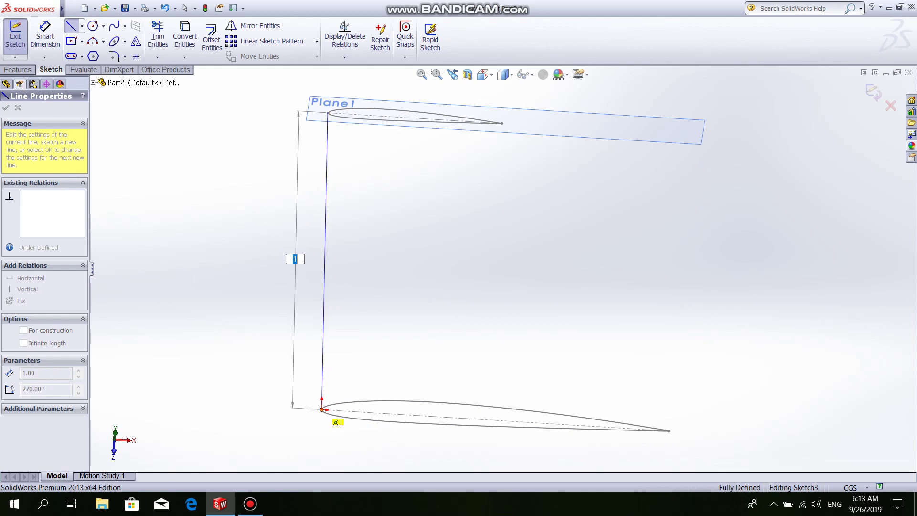
{"action": "left_click", "coordinate": [321, 409]}
{"action": "right_click", "coordinate": [238, 153]}
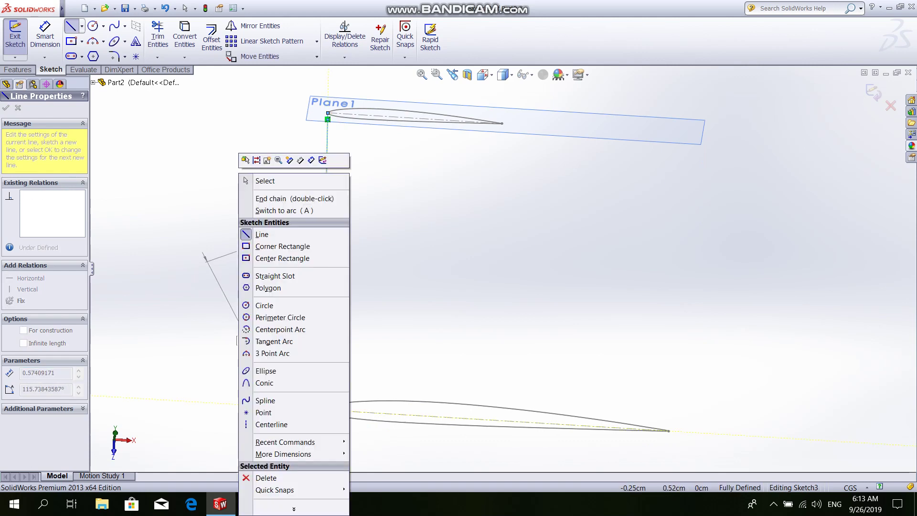
{"action": "left_click", "coordinate": [258, 180]}
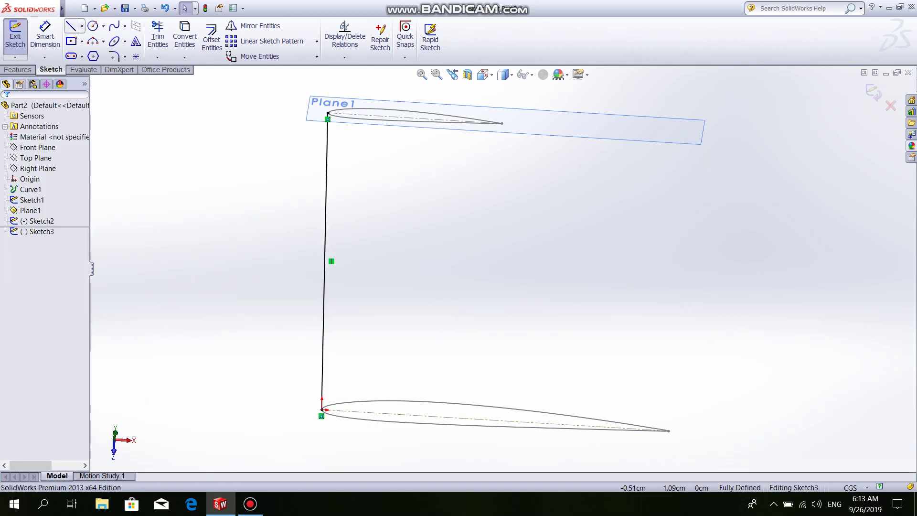
{"action": "left_click", "coordinate": [71, 26]}
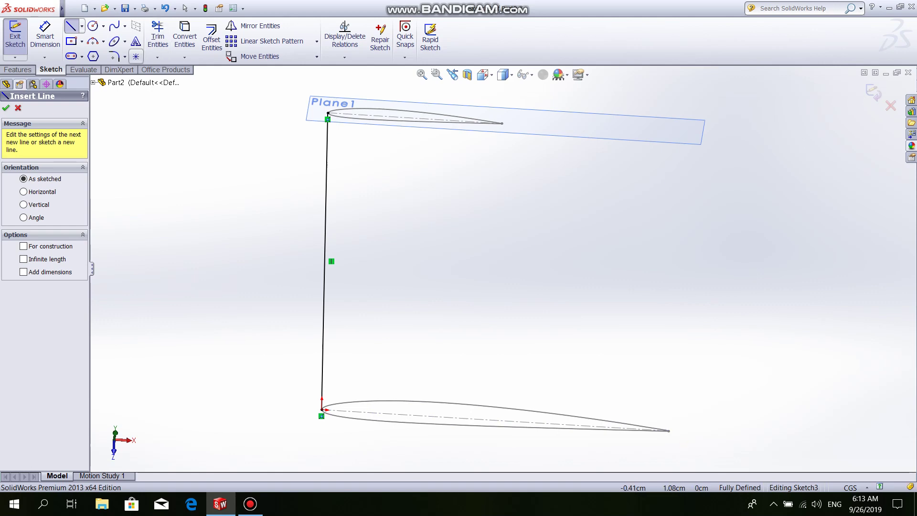
{"action": "key", "text": "Escape"}
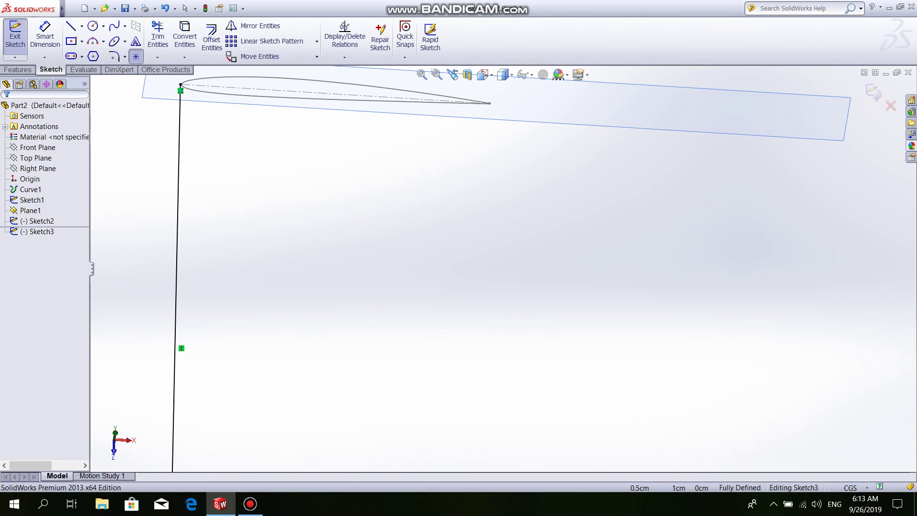
{"action": "left_click", "coordinate": [490, 103]}
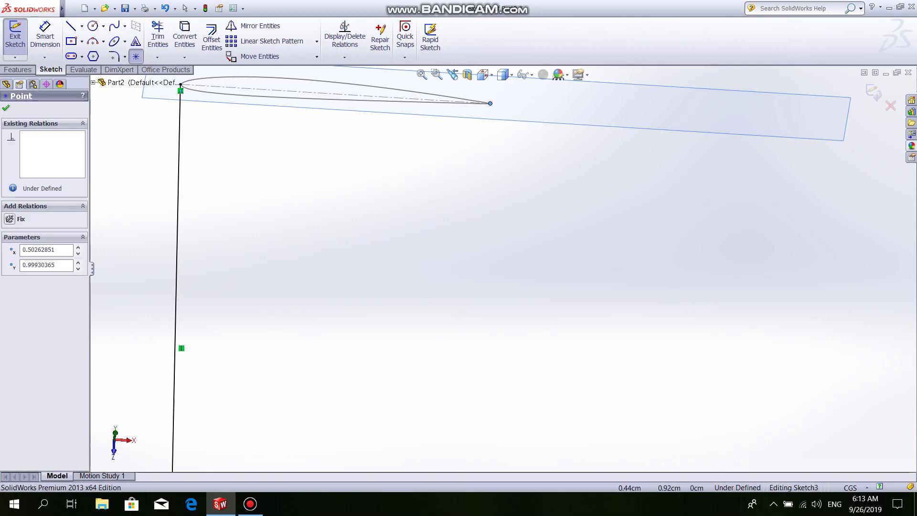
Draw a line joining both airfoils' trailing edges and exit Sketch3.
{"action": "left_click", "coordinate": [70, 26]}
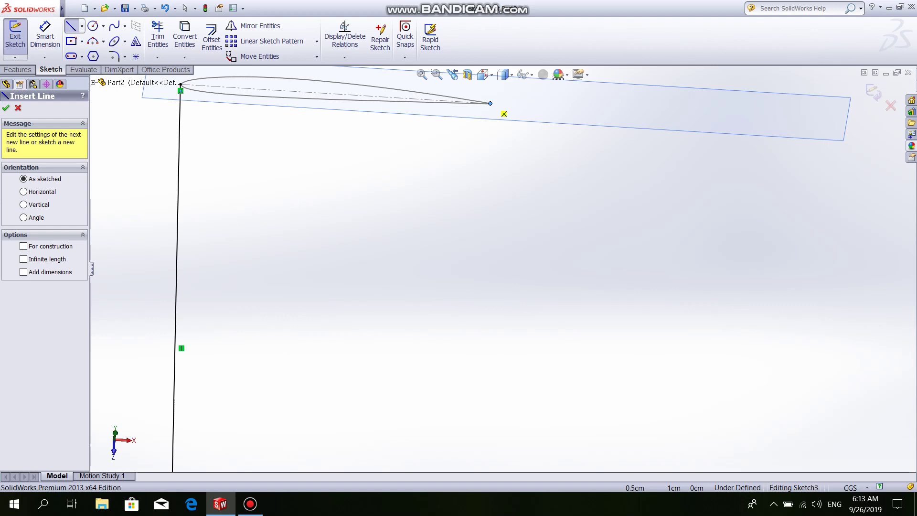
{"action": "left_click", "coordinate": [490, 104]}
{"action": "scroll", "coordinate": [473, 143], "scroll_direction": "down", "scroll_amount": 3}
{"action": "scroll", "coordinate": [476, 234], "scroll_direction": "up", "scroll_amount": 2}
{"action": "scroll", "coordinate": [475, 223], "scroll_direction": "up", "scroll_amount": 2}
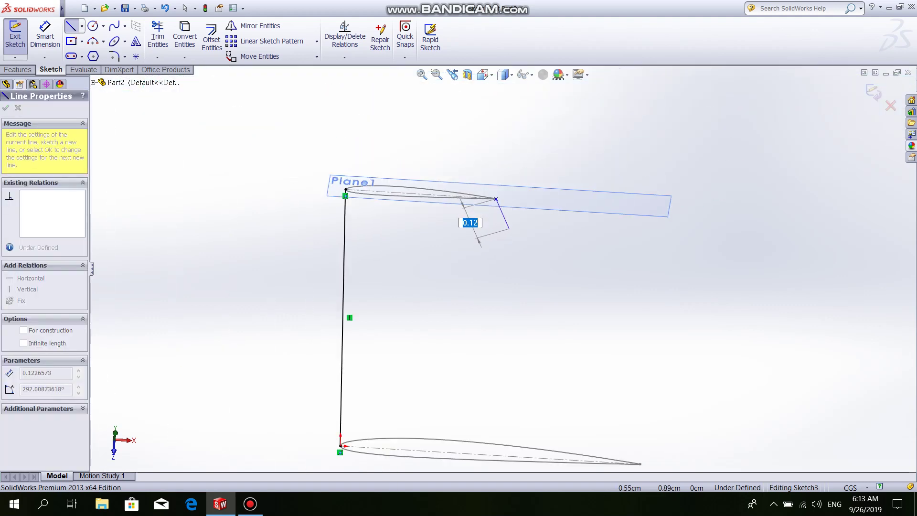
{"action": "scroll", "coordinate": [471, 236], "scroll_direction": "up", "scroll_amount": 1}
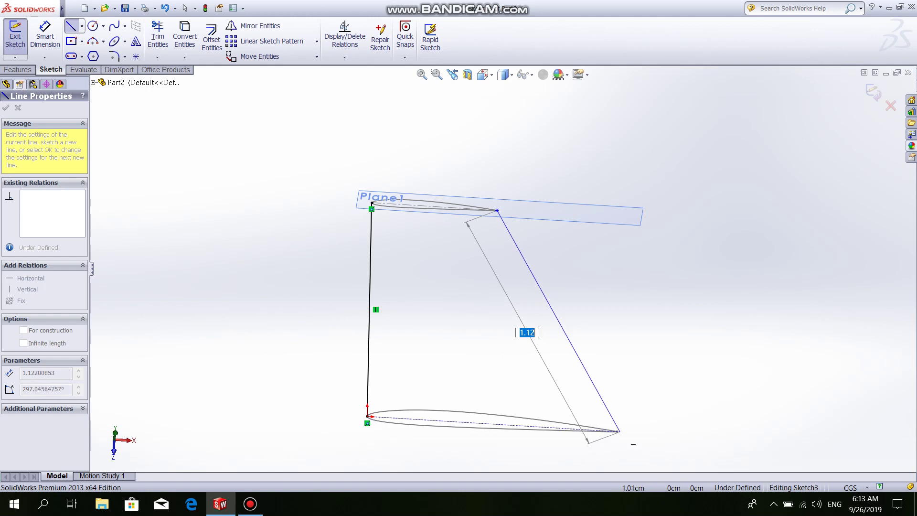
{"action": "left_click", "coordinate": [617, 431]}
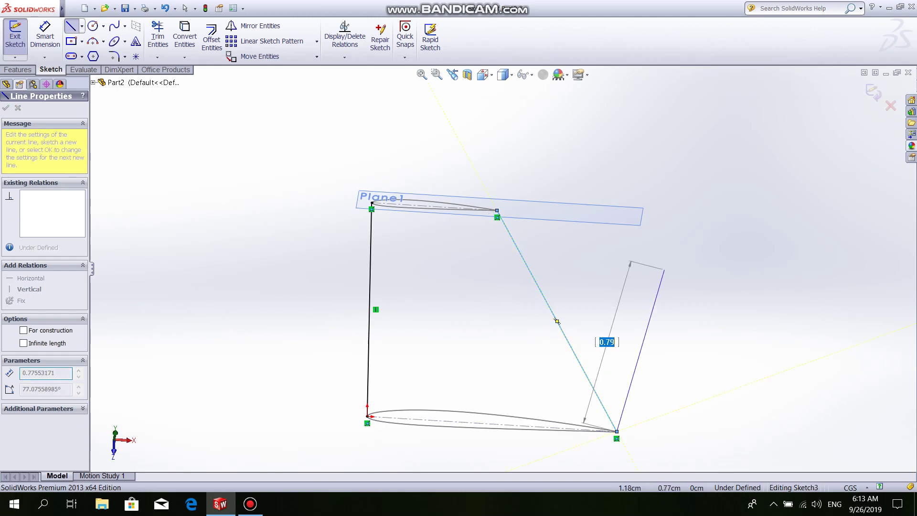
{"action": "right_click", "coordinate": [658, 261]}
{"action": "left_click", "coordinate": [702, 199]}
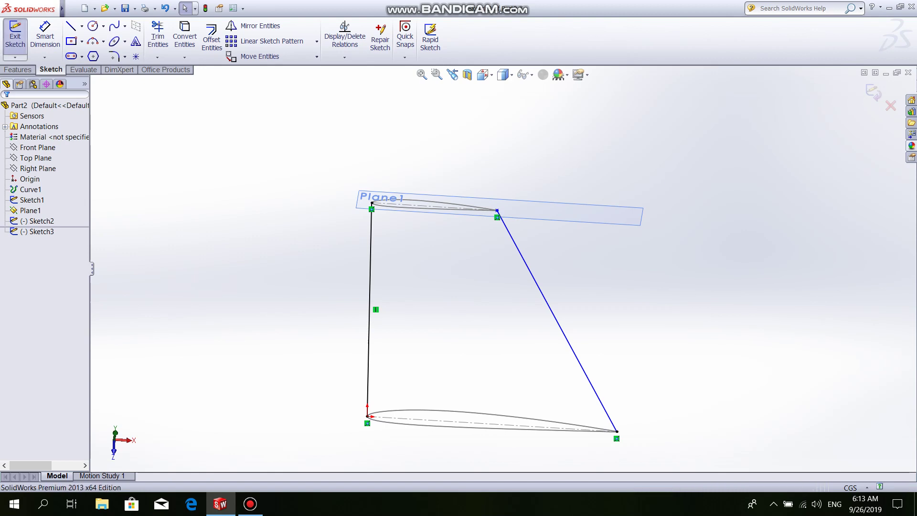
{"action": "left_click", "coordinate": [15, 33]}
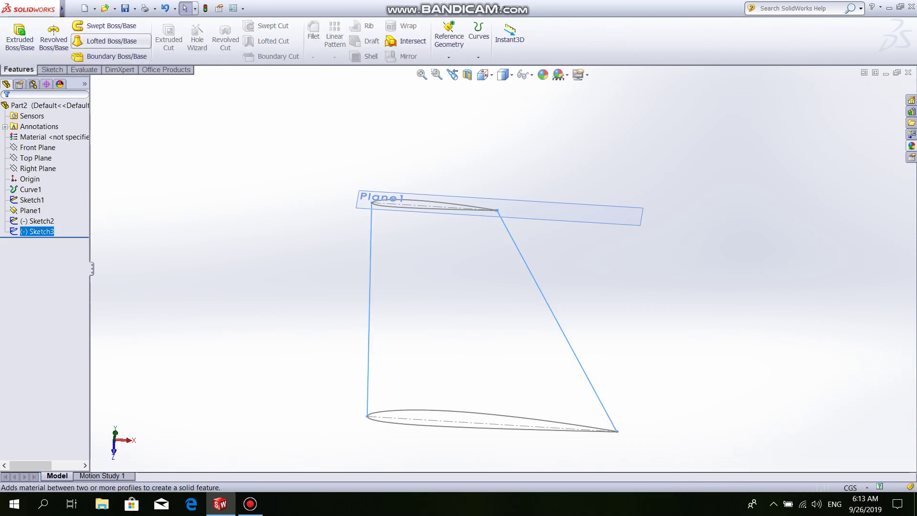
Create Loft1 between the Sketch1 and Sketch2 airfoil profiles as a solid wing.
{"action": "left_click", "coordinate": [112, 41]}
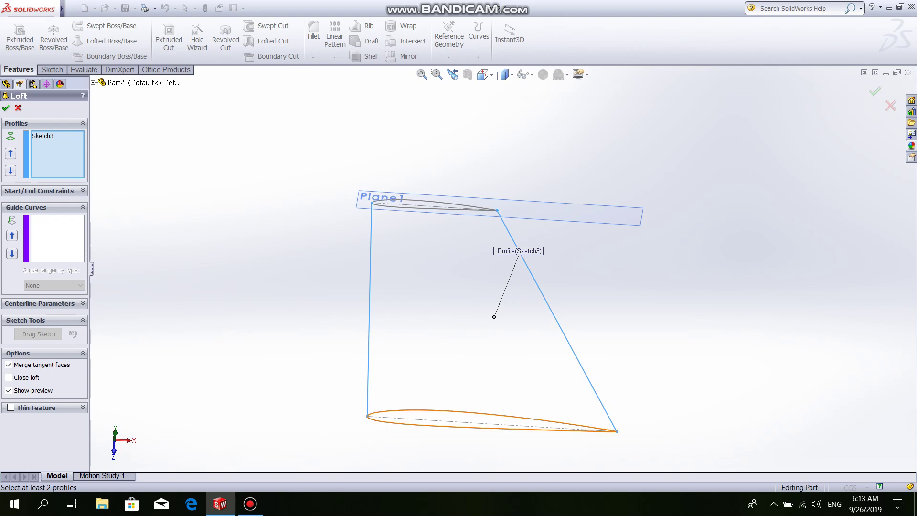
{"action": "left_click", "coordinate": [459, 411]}
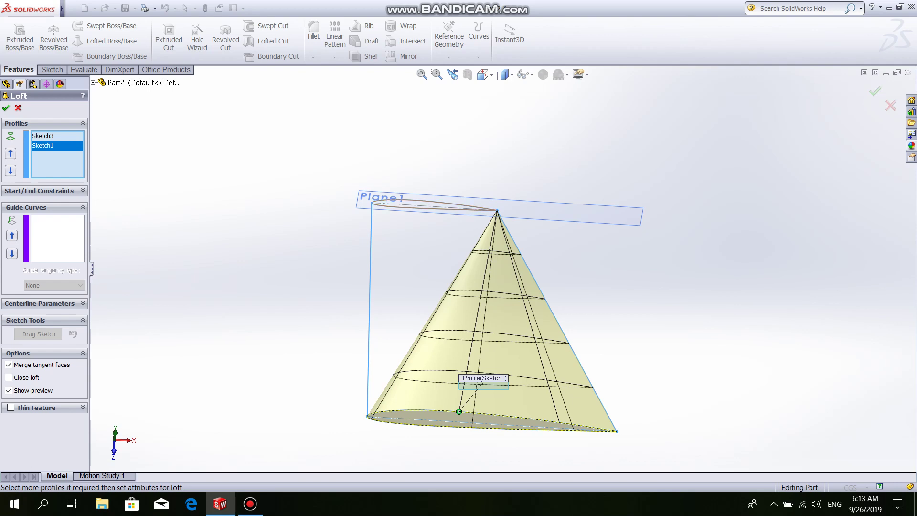
{"action": "right_click", "coordinate": [47, 135]}
{"action": "left_click", "coordinate": [76, 138]}
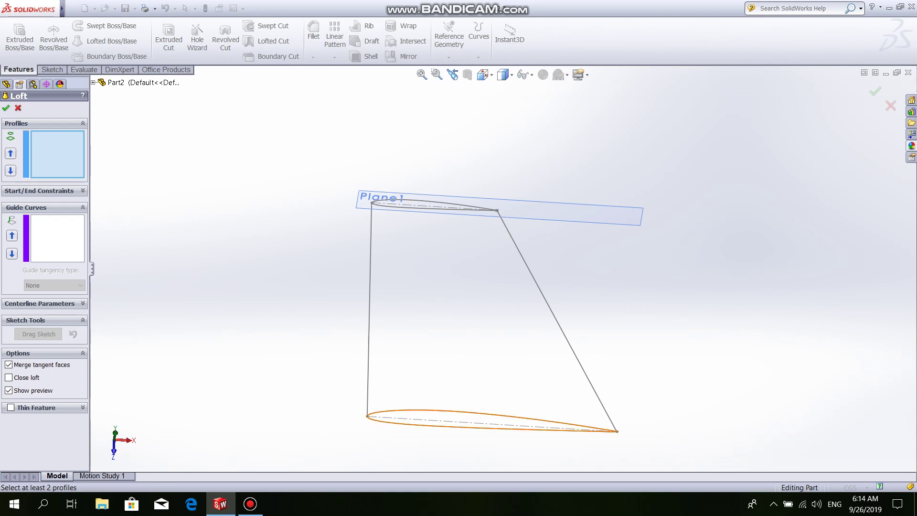
{"action": "left_click", "coordinate": [461, 411]}
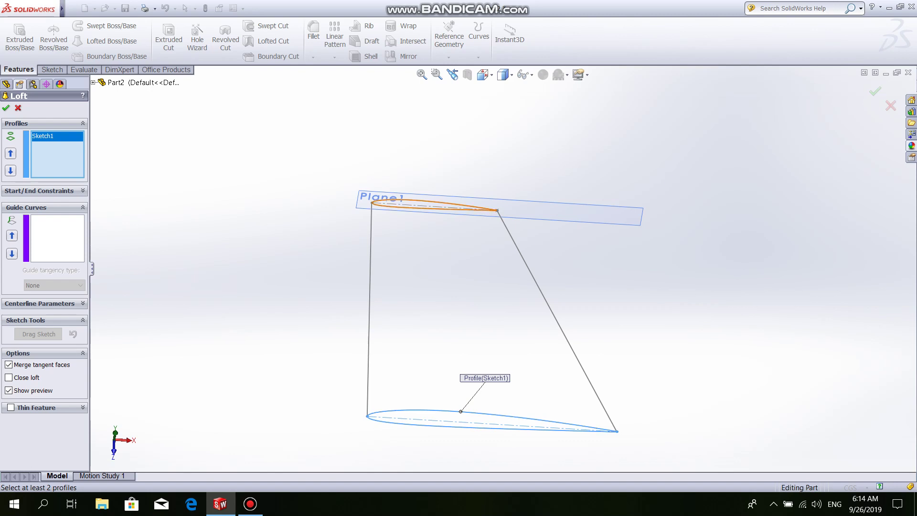
{"action": "left_click", "coordinate": [372, 203]}
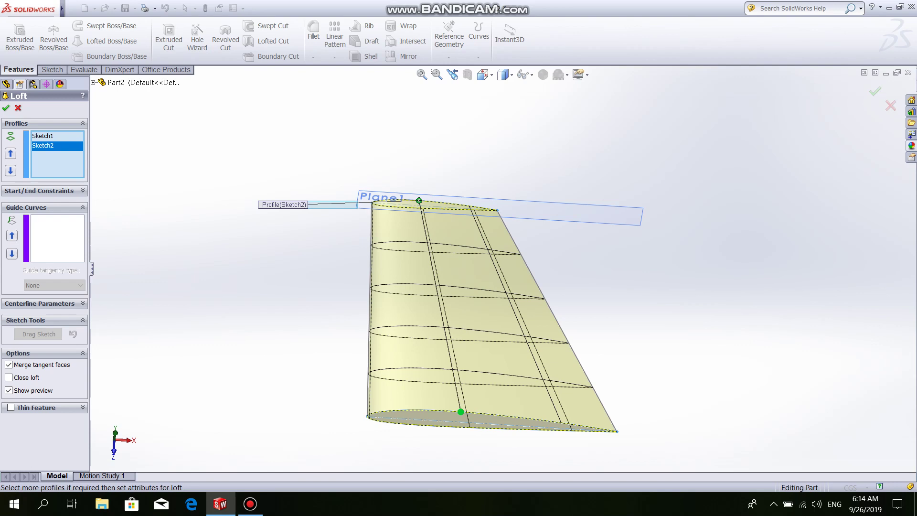
{"action": "left_click", "coordinate": [6, 108]}
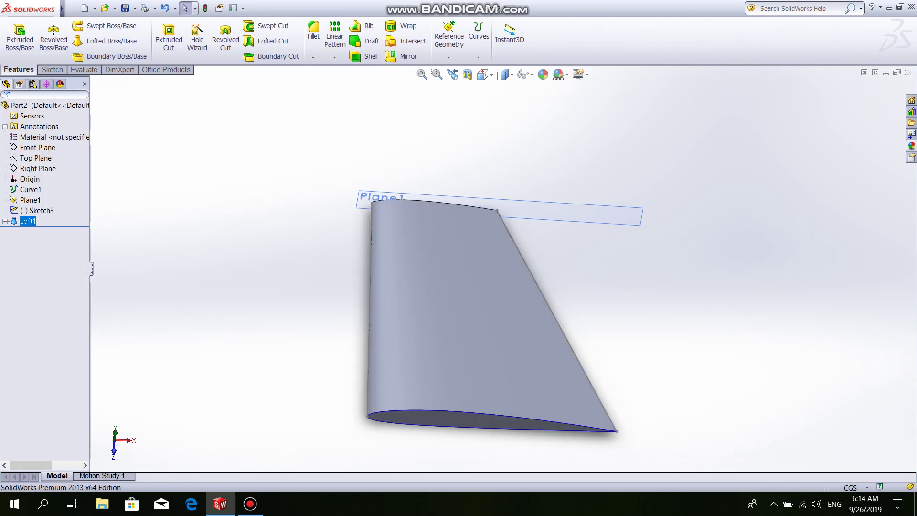
Orbit the lofted wing to a tilted view showing its airfoil root and tapered tip.
{"action": "mouse_move", "coordinate": [478, 286]}
{"action": "middle_mouse_down"}
{"action": "mouse_move", "coordinate": [411, 339]}
{"action": "mouse_move", "coordinate": [544, 316]}
{"action": "middle_mouse_up"}
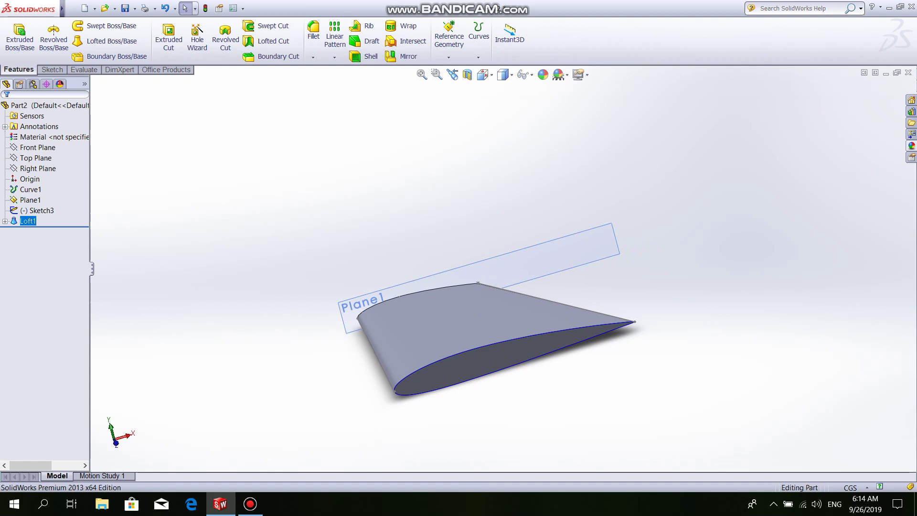